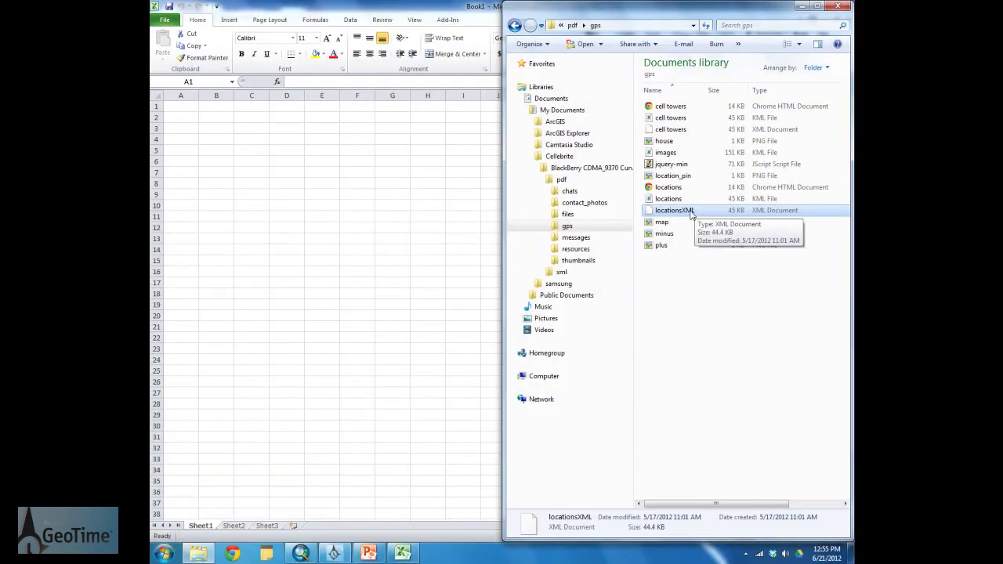
Import the locationsXML file into the blank workbook as an XML table, accepting the schema and error notices
drag(680, 213, 332, 222)
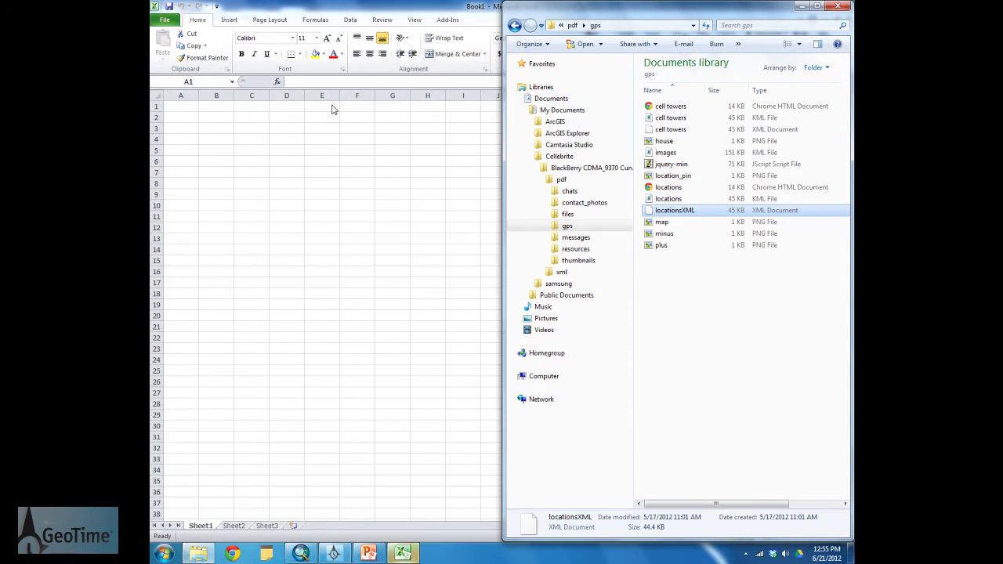
click(263, 294)
click(347, 288)
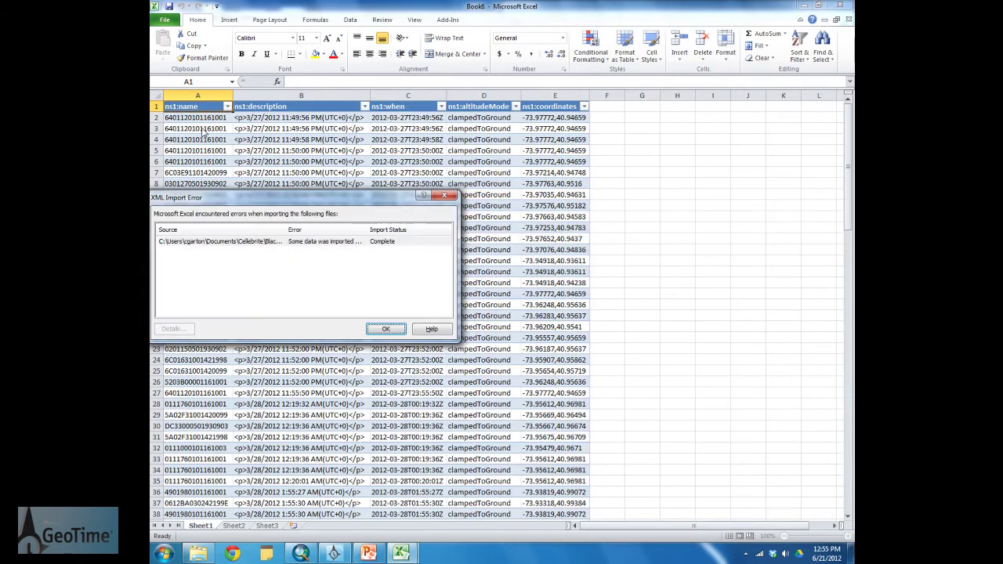
key(Return)
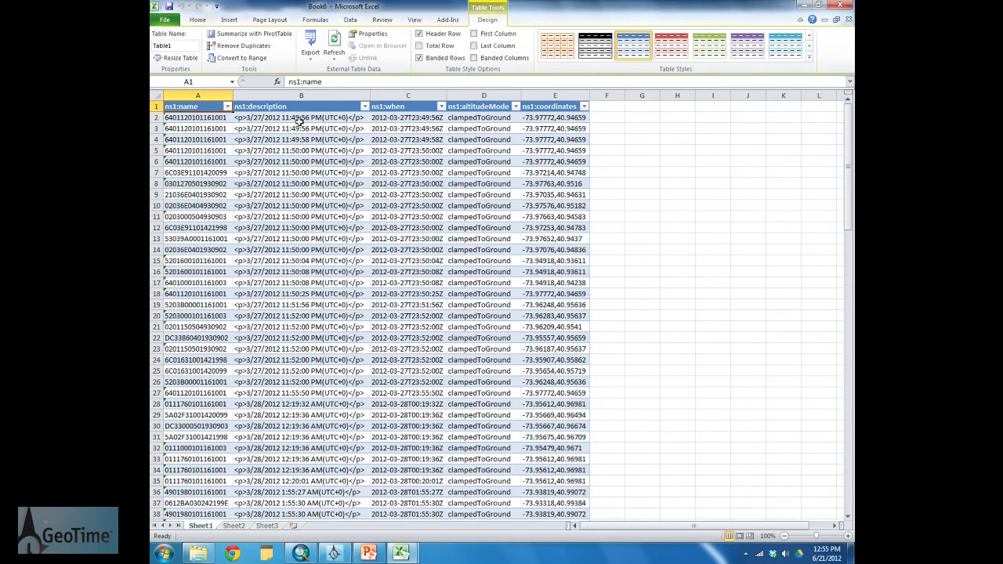
Review the ns1:when timestamps in column C and the coordinate values in column E
click(409, 118)
click(412, 128)
click(415, 139)
click(415, 161)
click(551, 118)
click(548, 129)
click(549, 140)
click(599, 110)
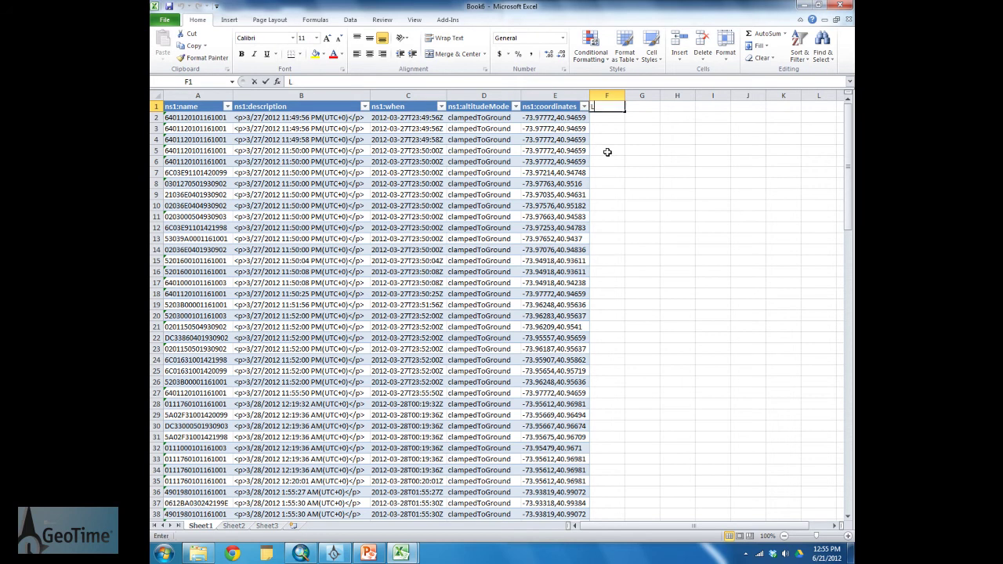
Add the column headers Long in F1 and Lat in G1
text(Long)
key(Tab)
text(Lat)
key(Return)
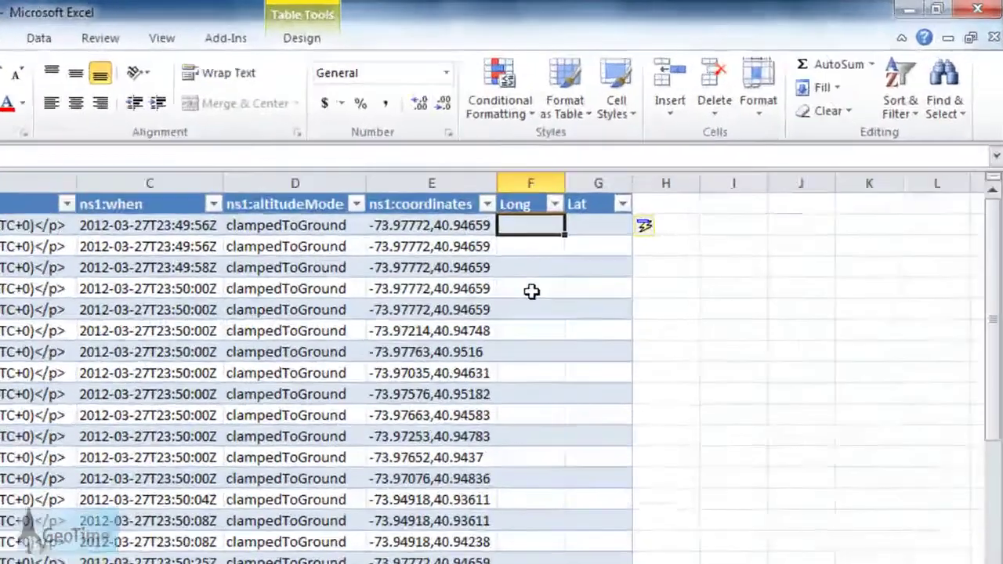
Fill the Long column with =MID([@[ns1:coordinates]],1,9) to extract each longitude
text(=mid()
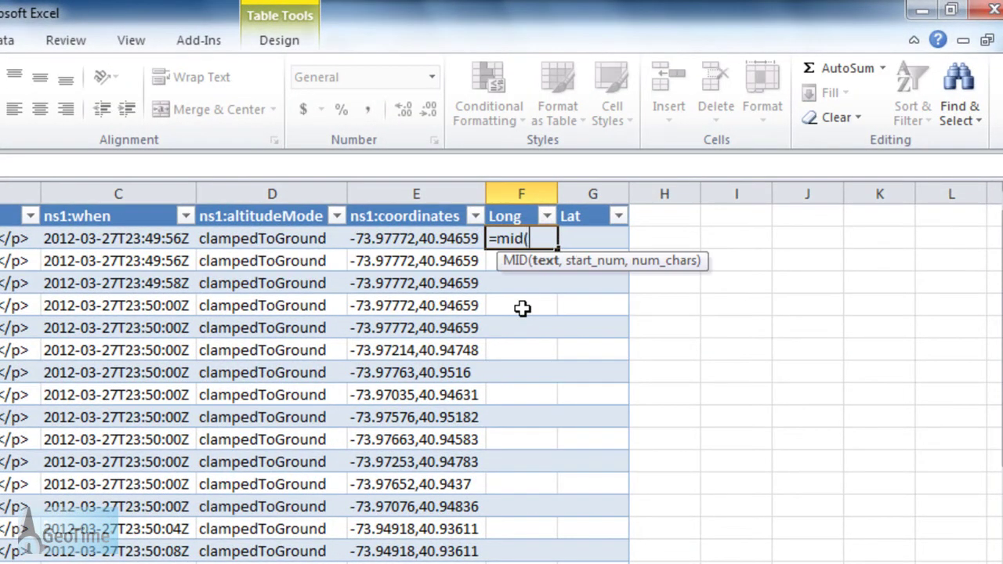
click(365, 243)
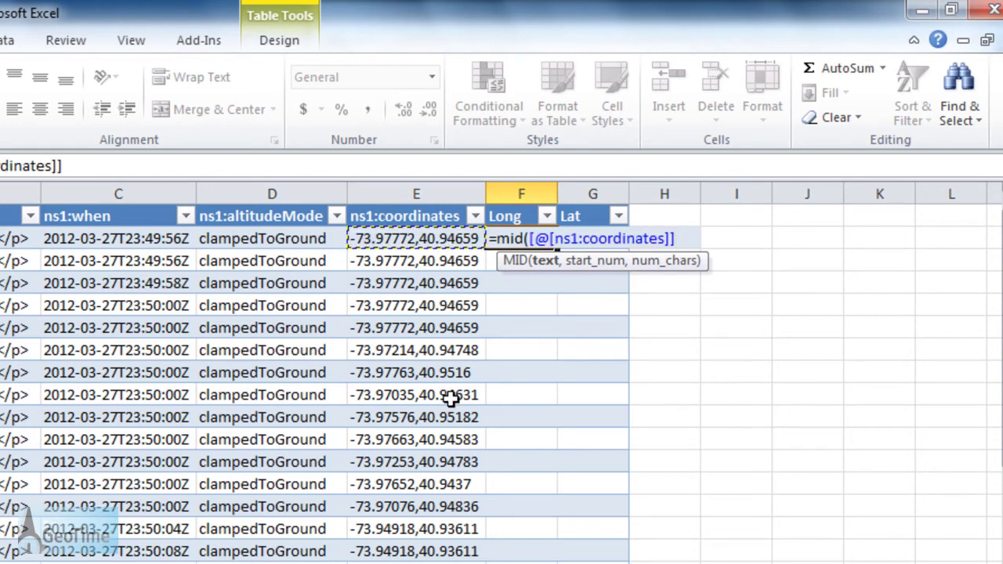
text(,)
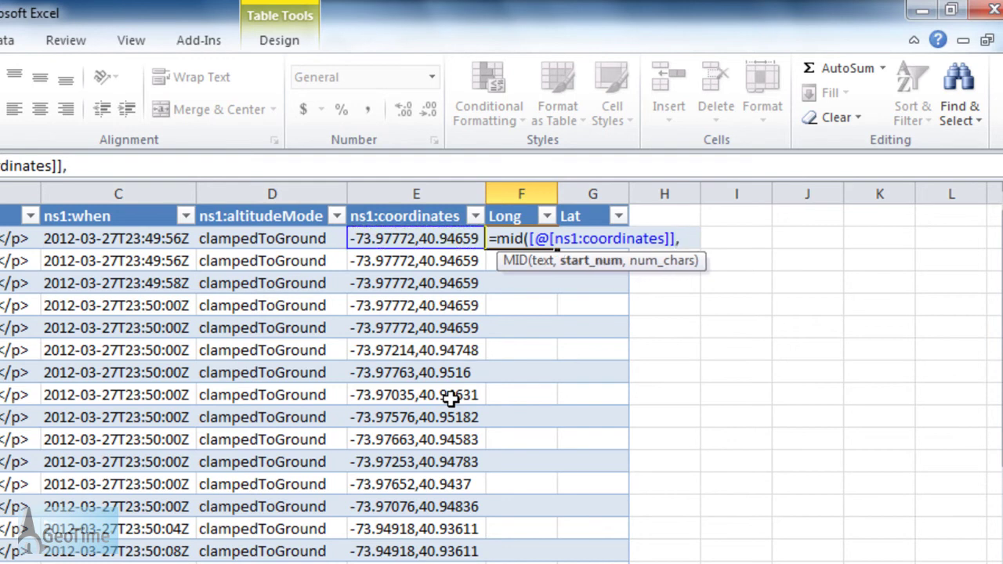
text(1,)
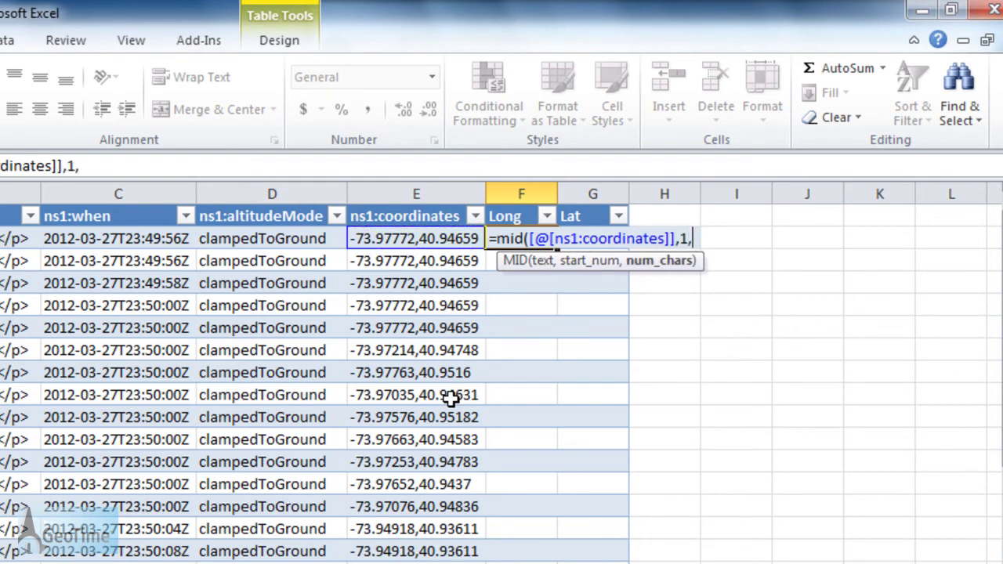
text(9))
key(Return)
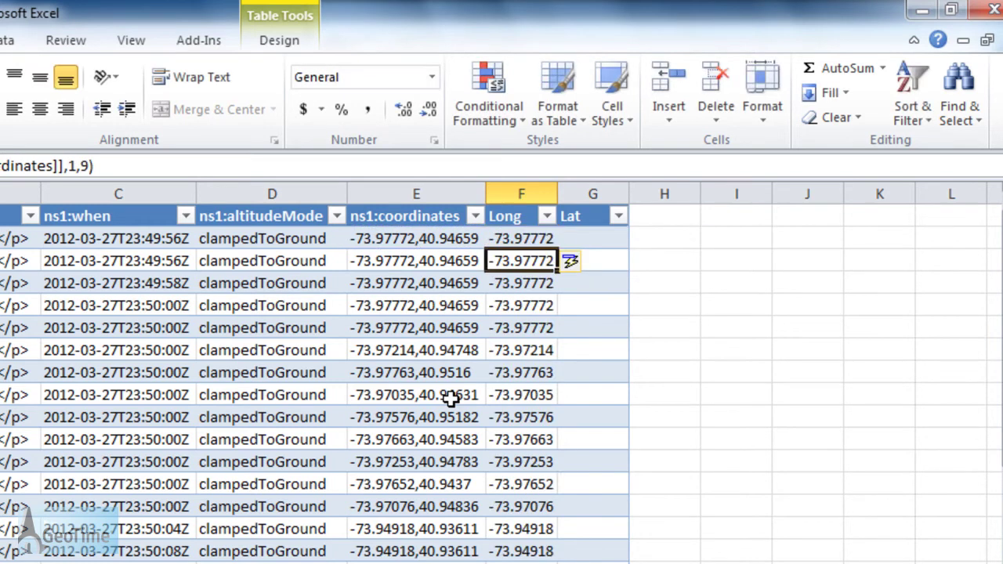
click(530, 237)
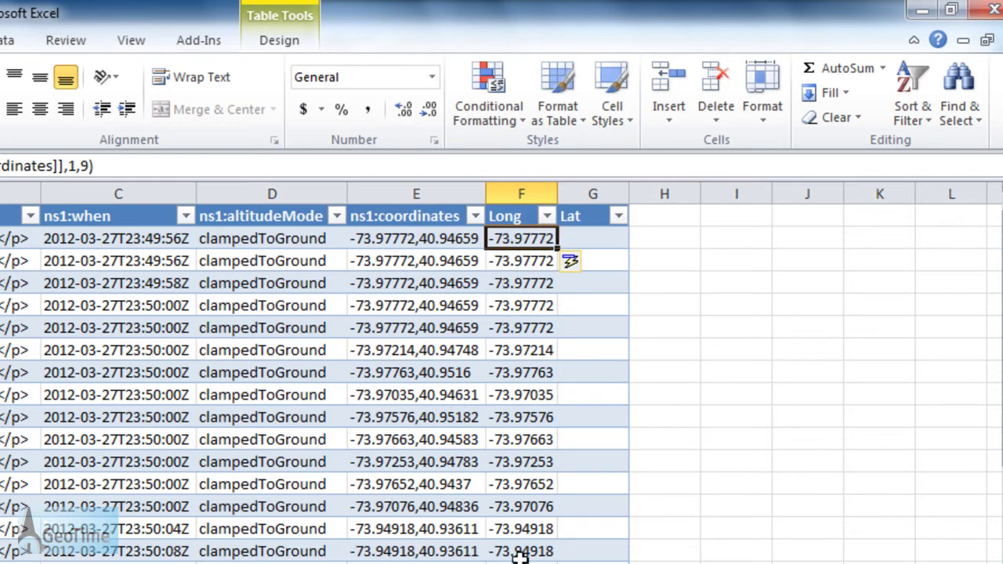
Fill the Lat column with =MID([@[ns1:coordinates]],11,18) to extract each latitude
click(586, 234)
text(=)
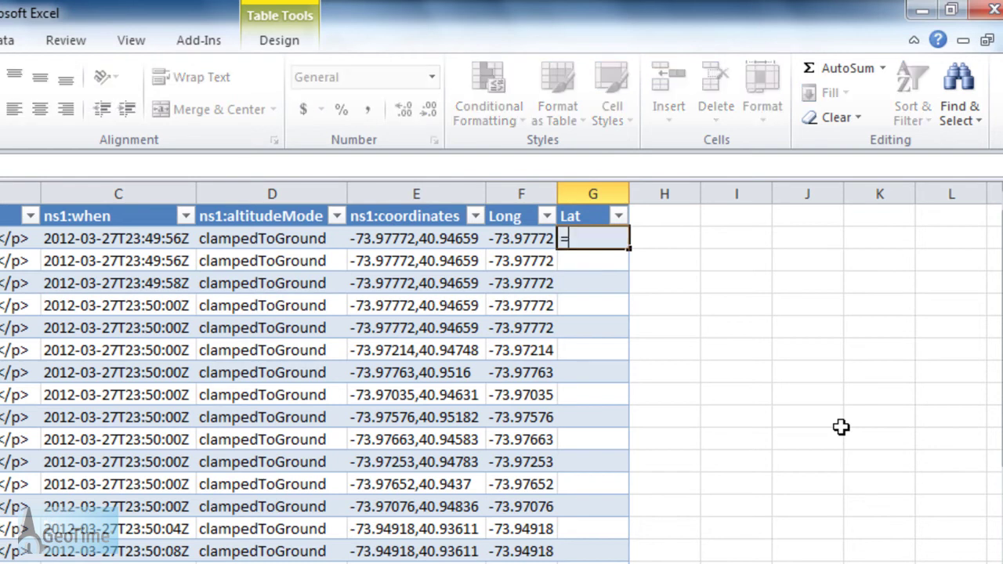
text(mid()
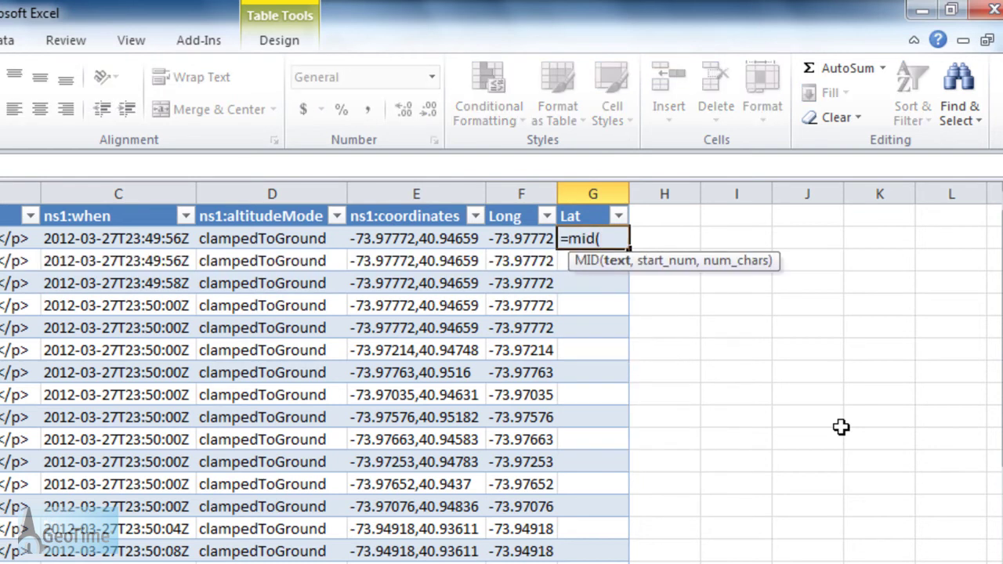
click(443, 239)
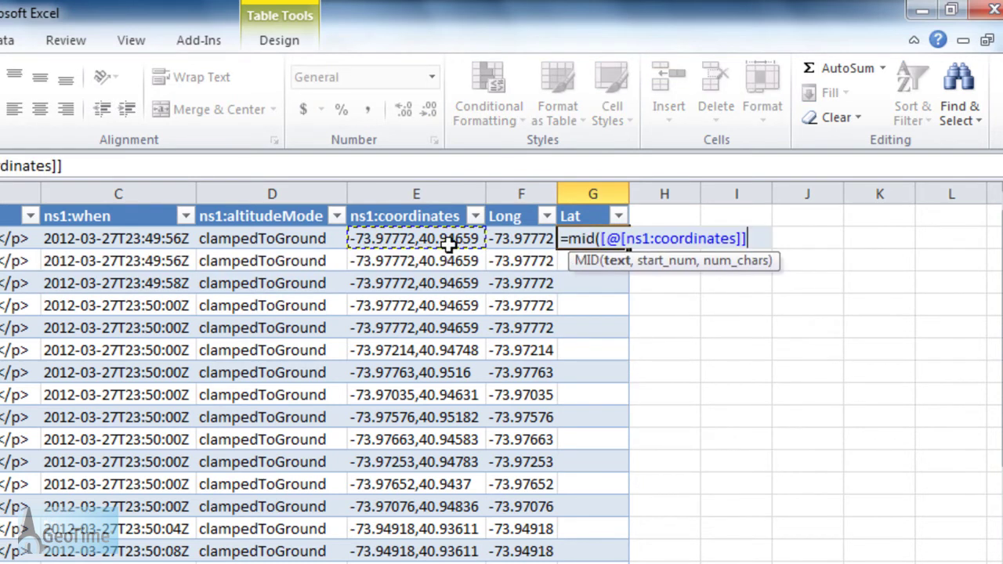
text(,11,)
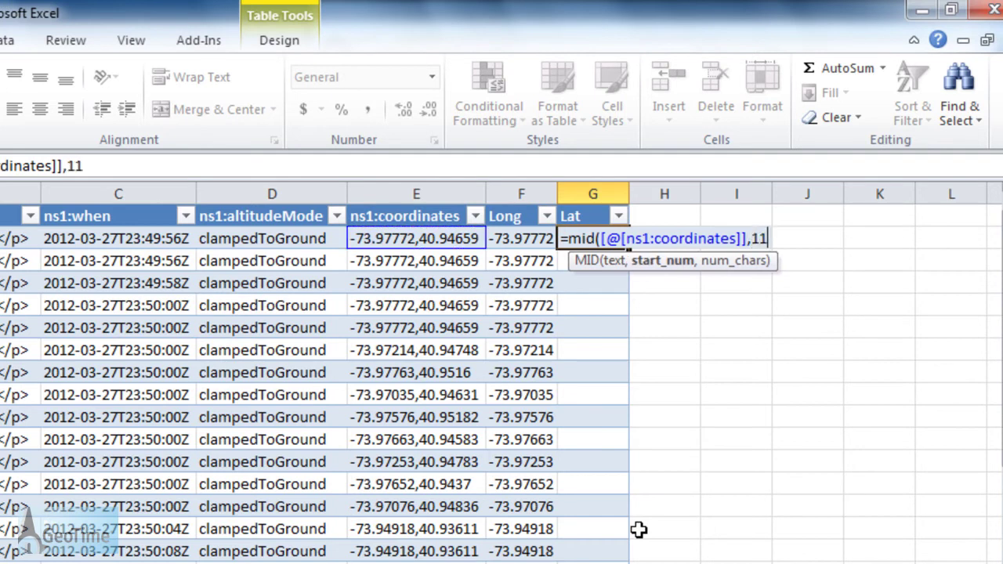
text(18))
key(Return)
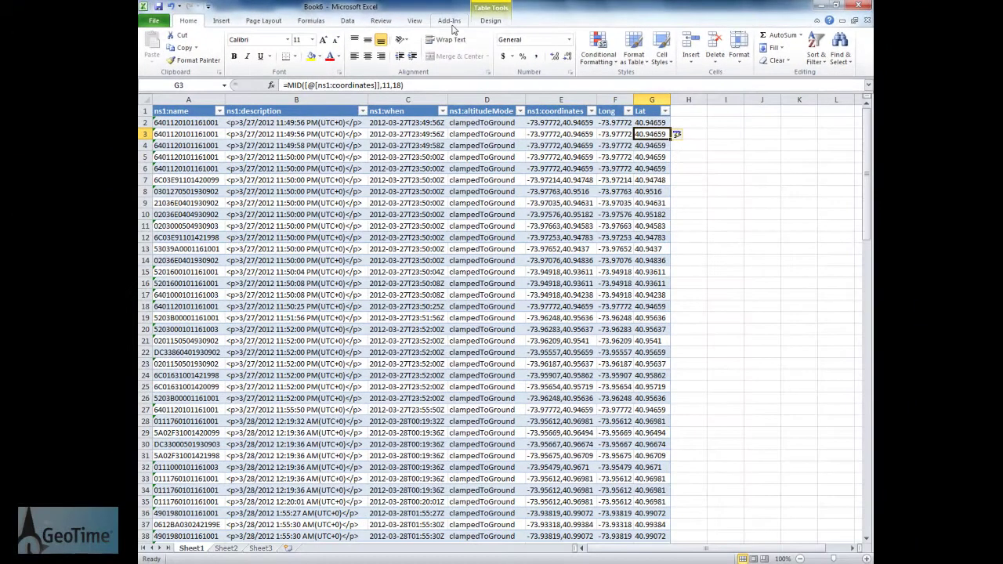
Send this worksheet to GeoTime 5.3 from the Add-Ins tab
click(219, 39)
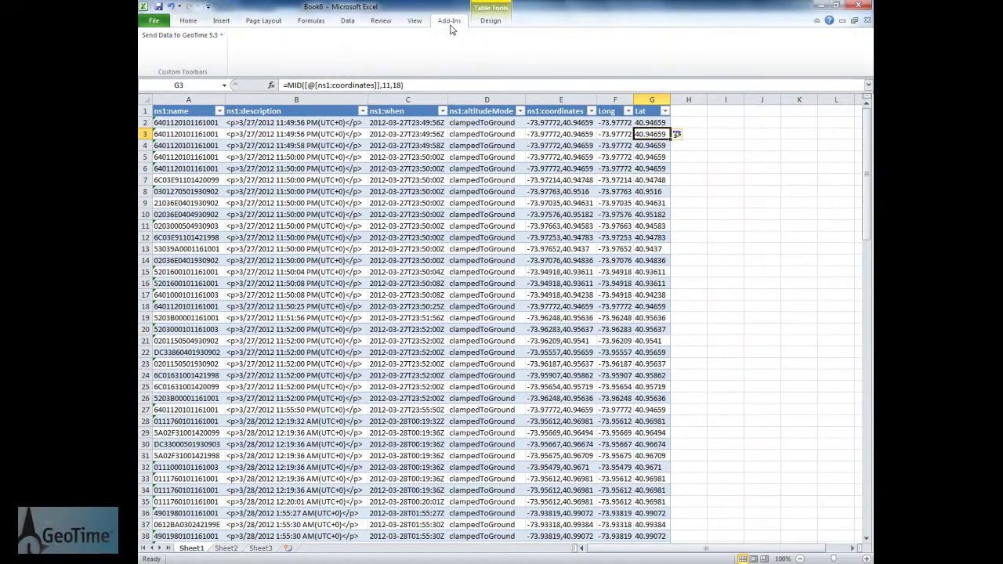
click(203, 37)
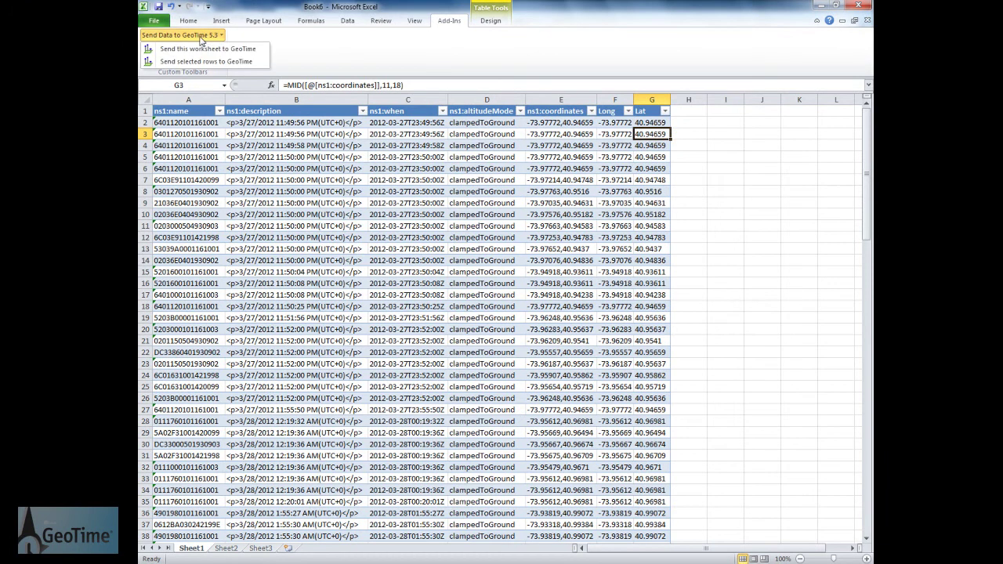
click(267, 60)
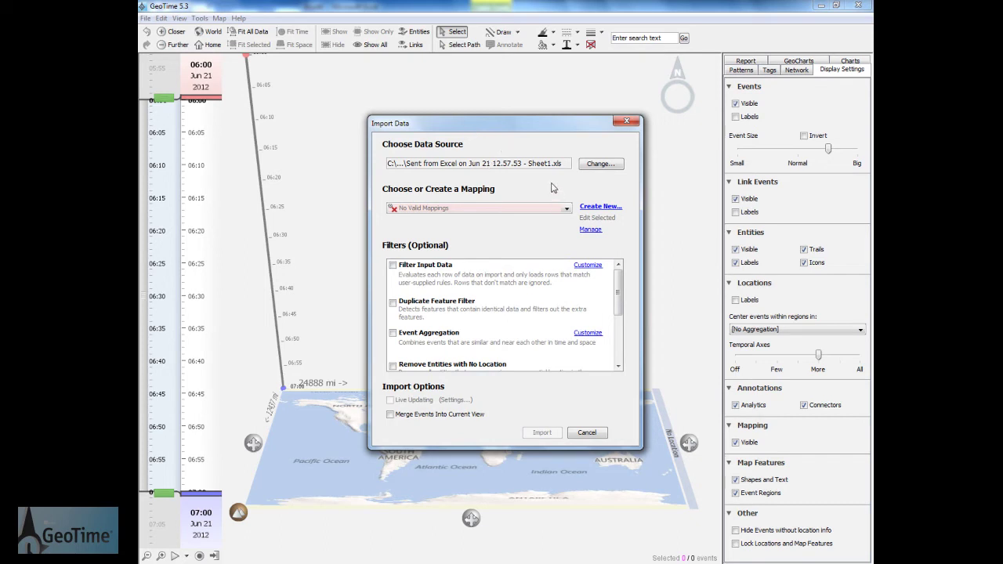
Create a new standard mapping named 'Cellebrite UFED Logical' using Lat and Long as coordinates
click(598, 209)
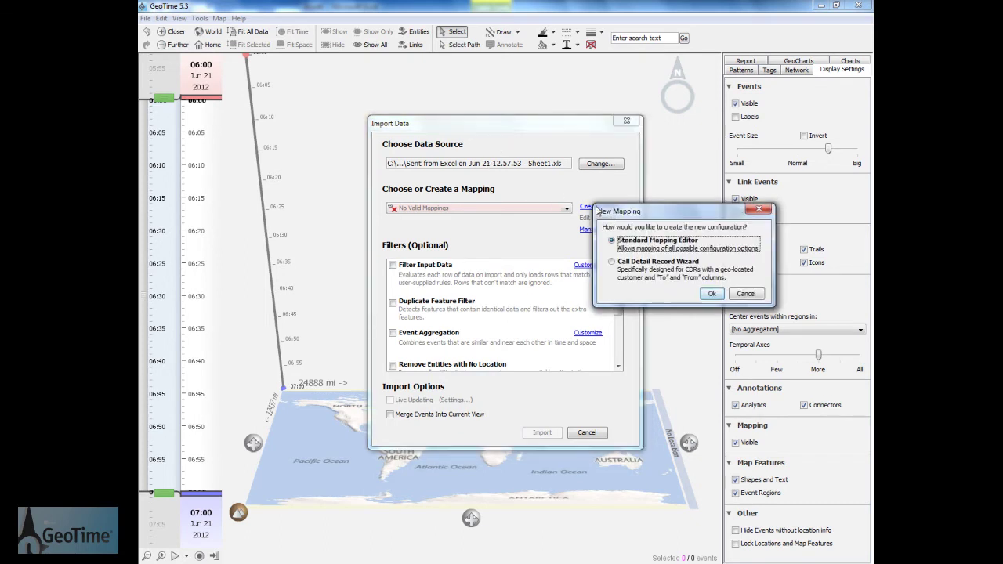
click(710, 295)
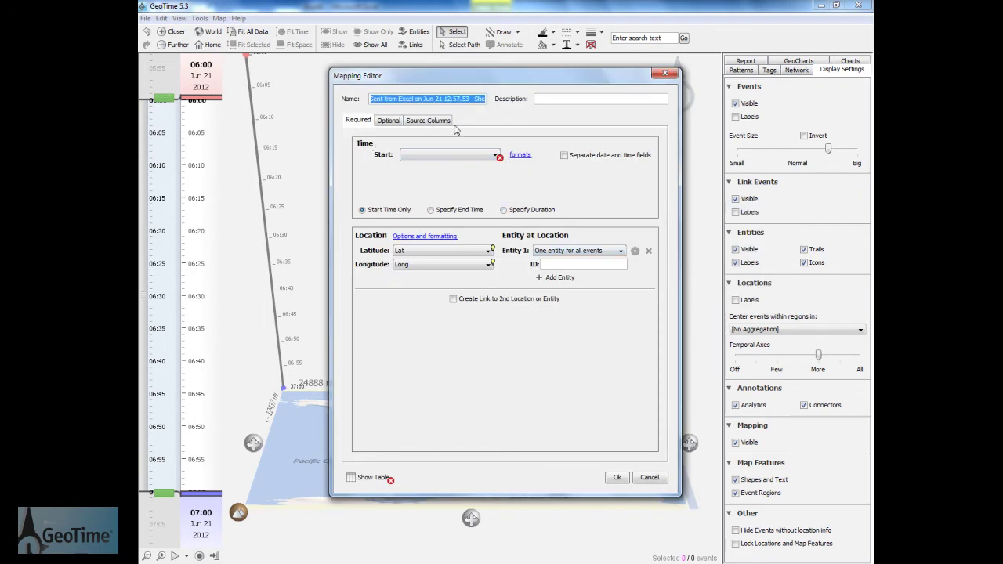
text(Cellebr)
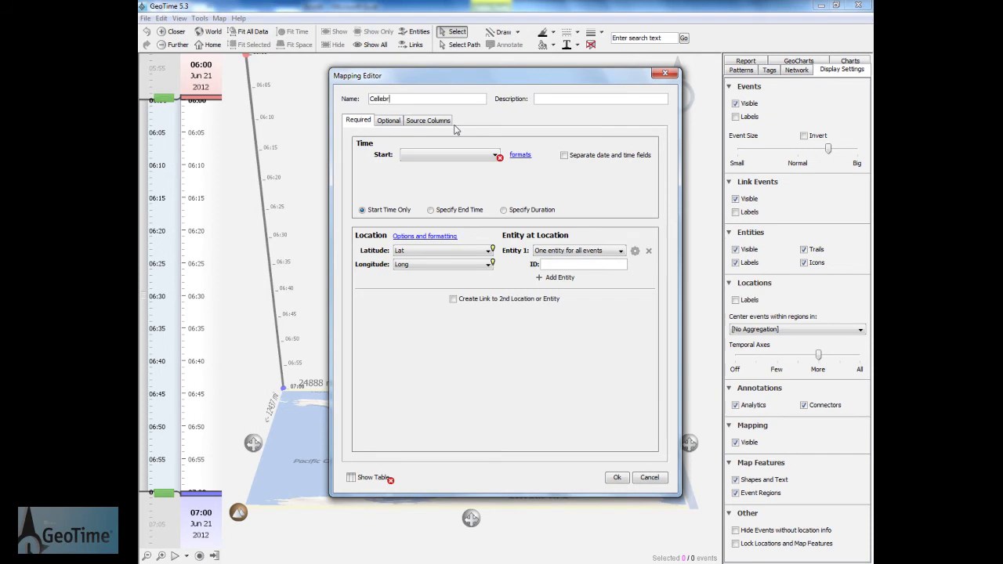
text(ite UFED Logical)
Use the ns1:when column as the mapping's start time and bring up its date/time format settings
click(433, 153)
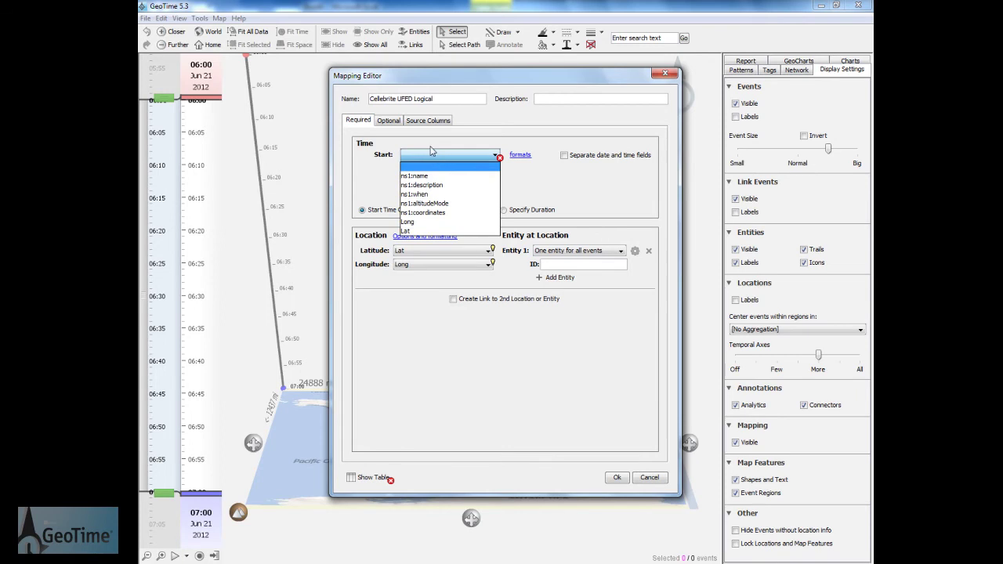
click(432, 153)
click(431, 154)
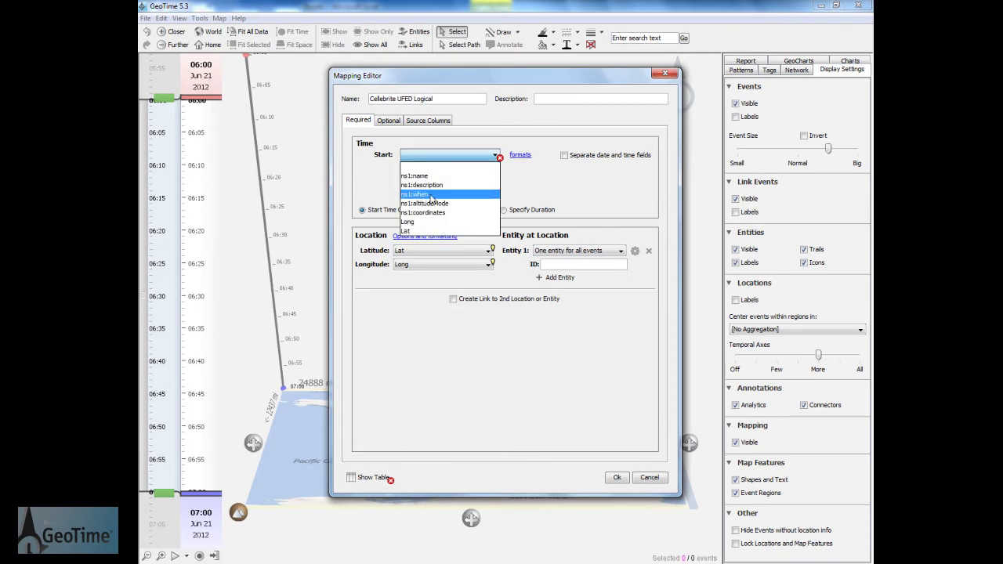
click(431, 194)
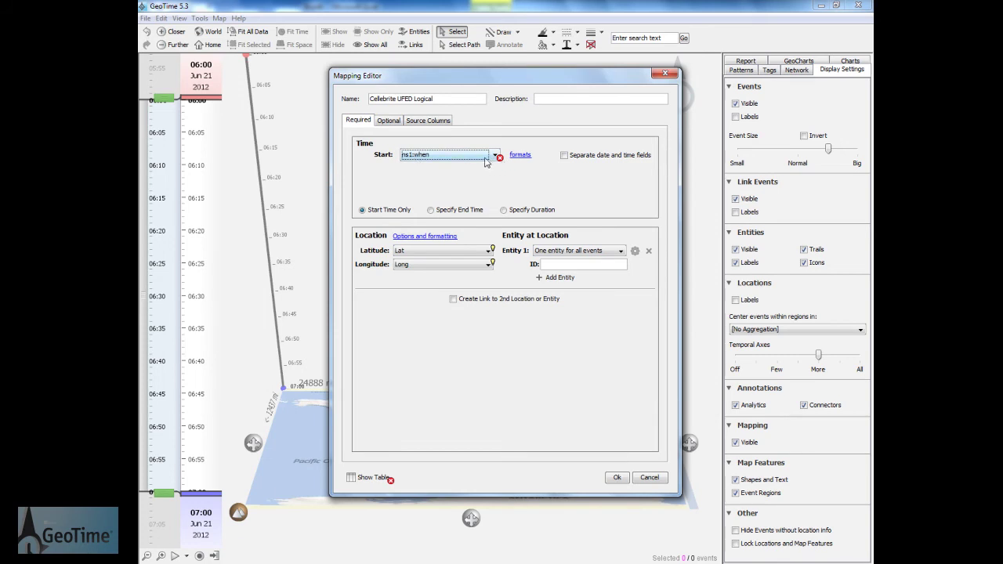
click(521, 155)
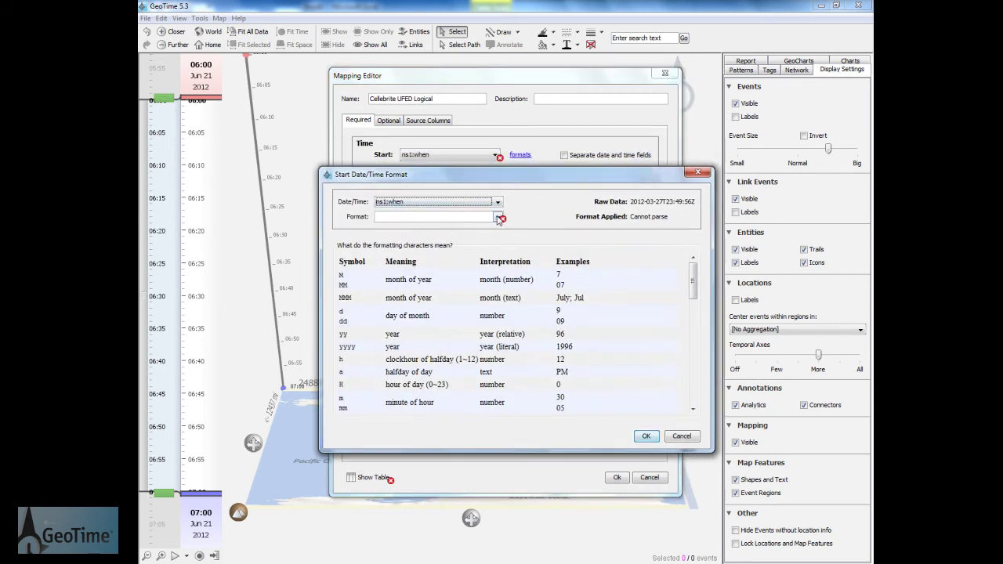
Set the start time format to yyyy-MM-dd'T'HH:mm:ss so it parses as March 27, 2012 11:49:56 PM
click(497, 217)
click(415, 236)
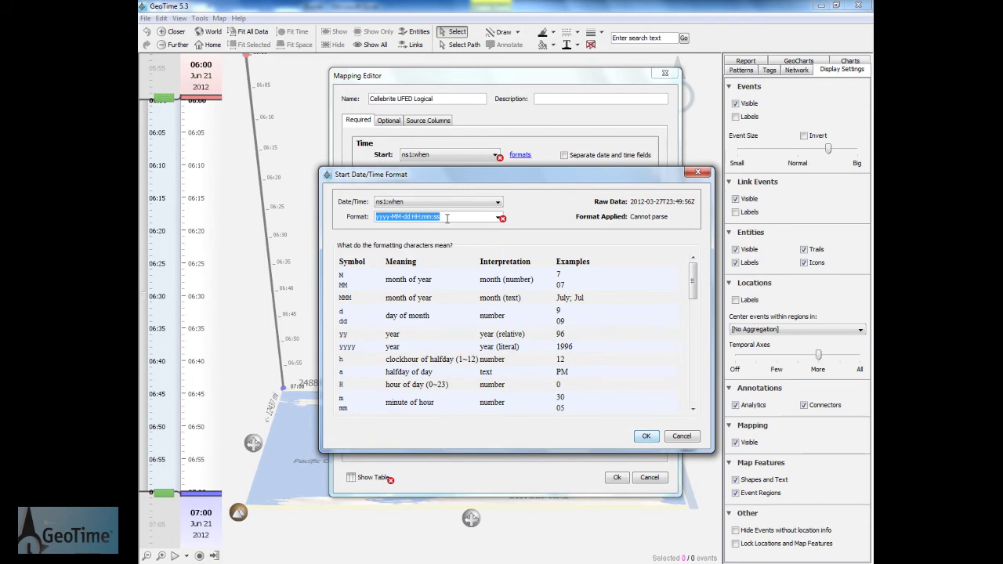
click(422, 219)
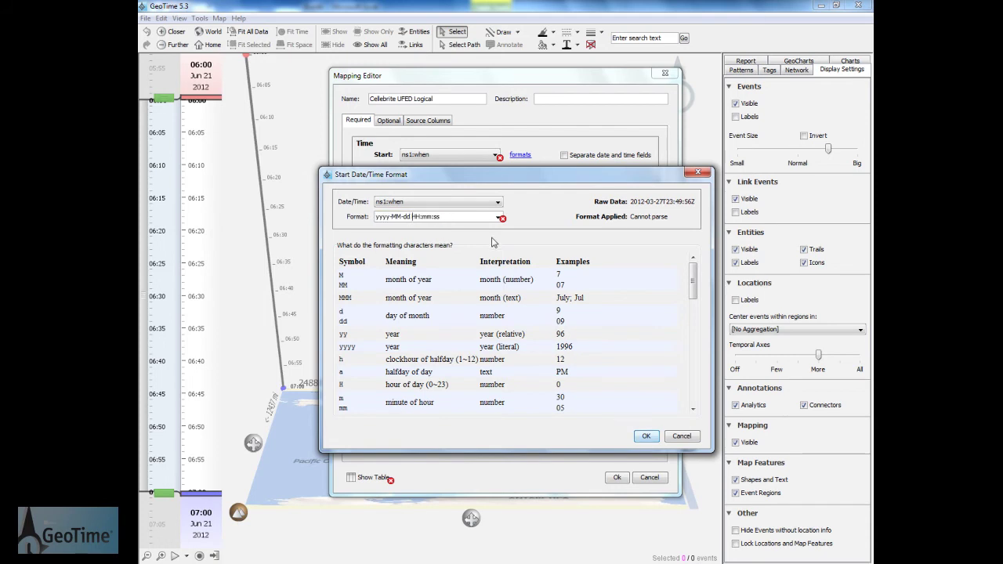
key(Delete)
text('T')
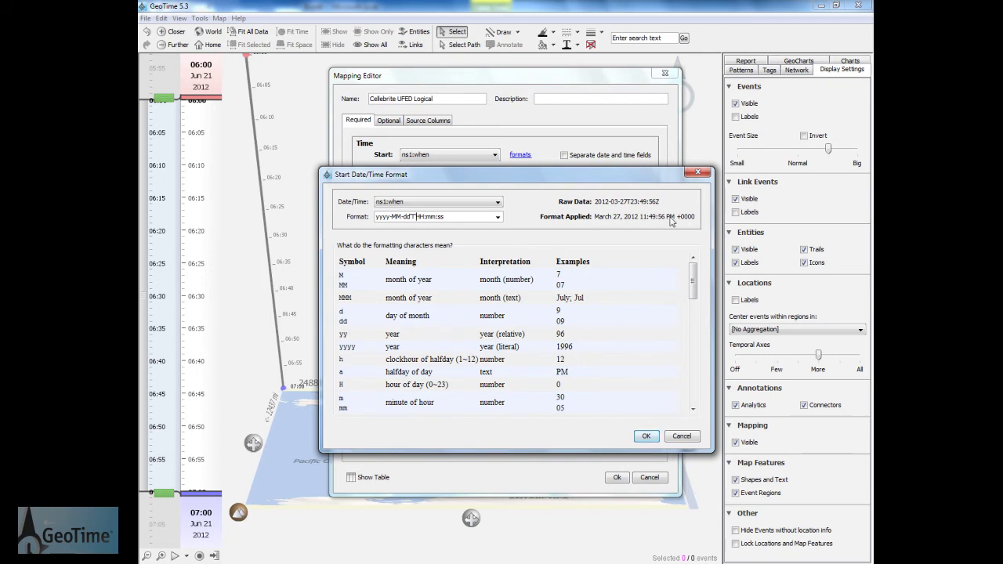
mouse_move(692, 287)
mouse_down()
mouse_move(698, 368)
mouse_move(693, 286)
mouse_up()
Confirm the date format, keep One entity for all events, and save the Cellebrite UFED Logical mapping
click(646, 437)
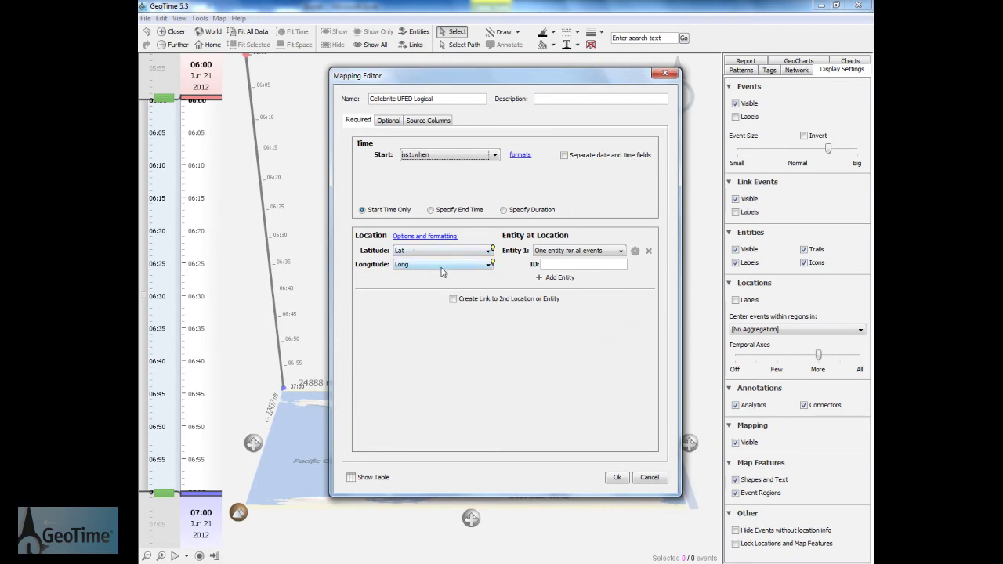
click(543, 252)
click(548, 261)
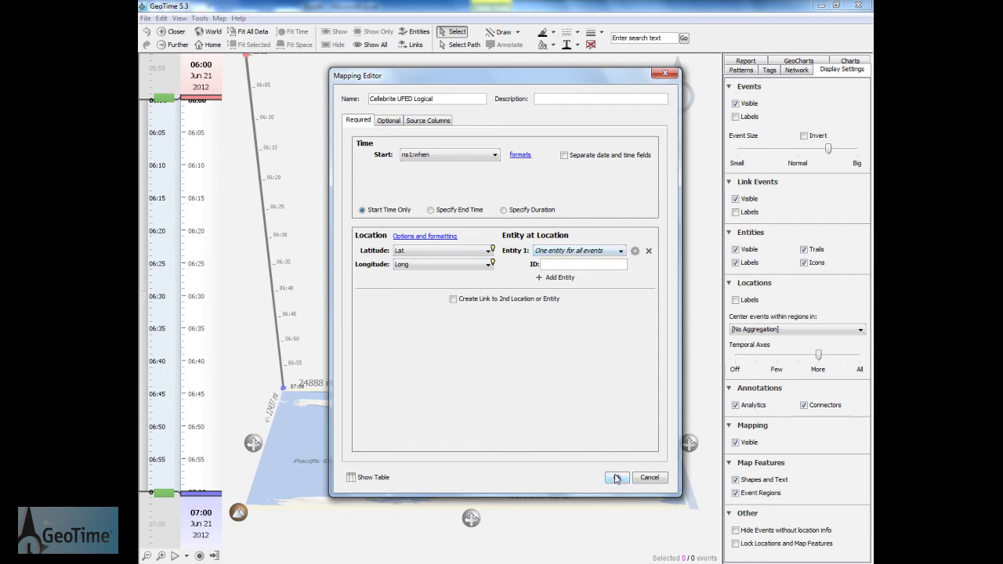
click(617, 478)
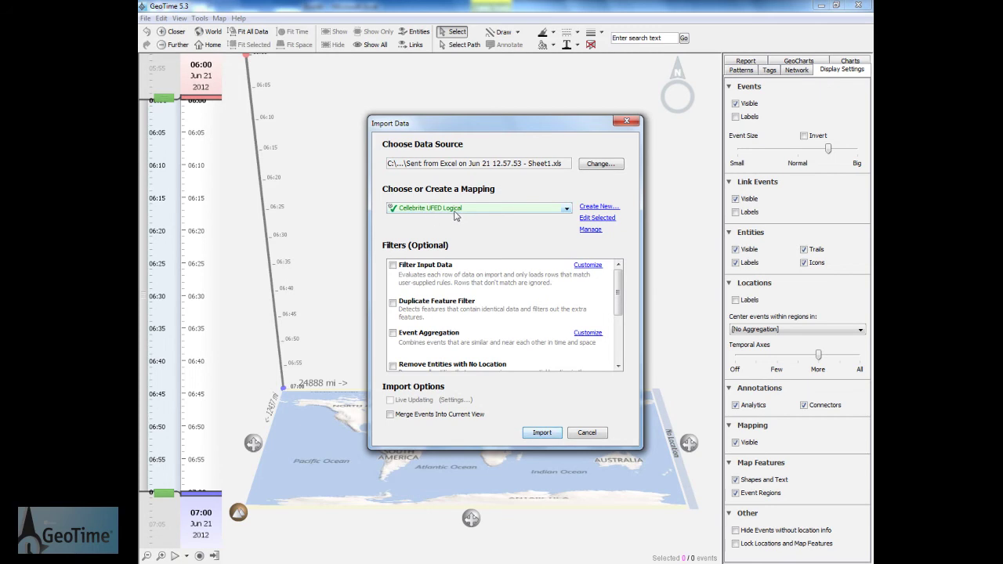
Import Sheet1.xls with the Cellebrite UFED Logical mapping, plotting 121 events as a red trail
click(554, 432)
click(672, 222)
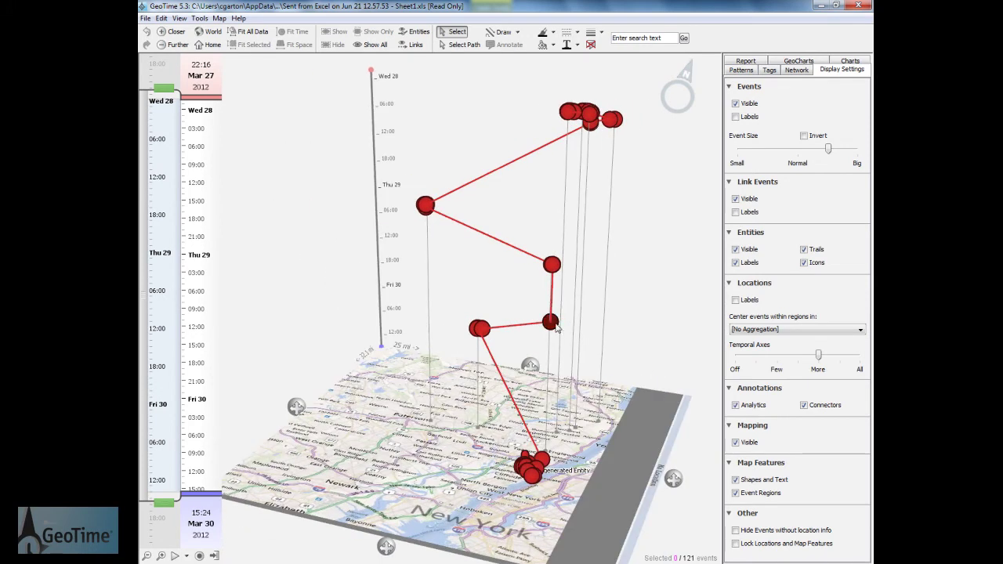
Select the top cluster of events and fit the view to the selection
mouse_move(555, 326)
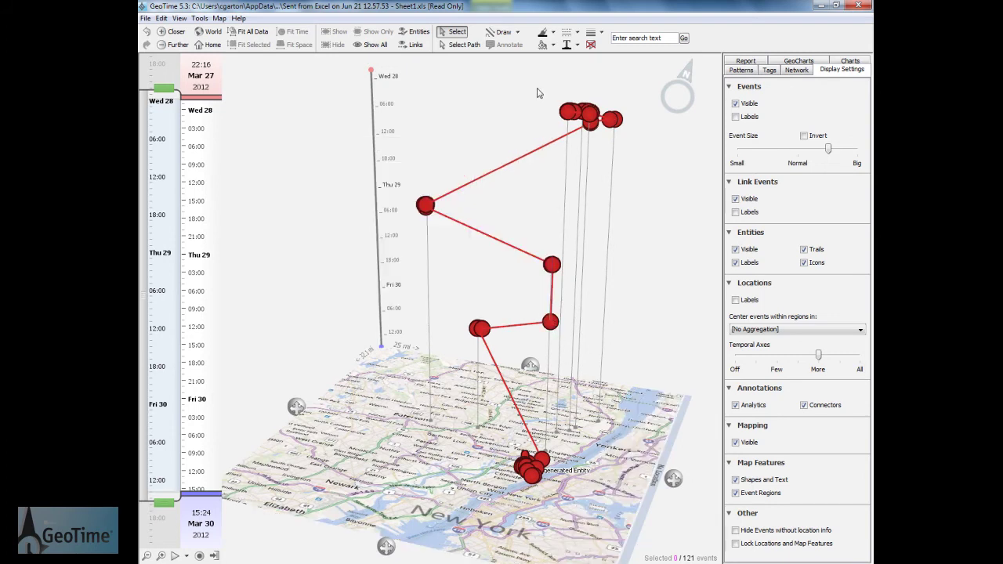
drag(535, 88, 646, 163)
click(243, 46)
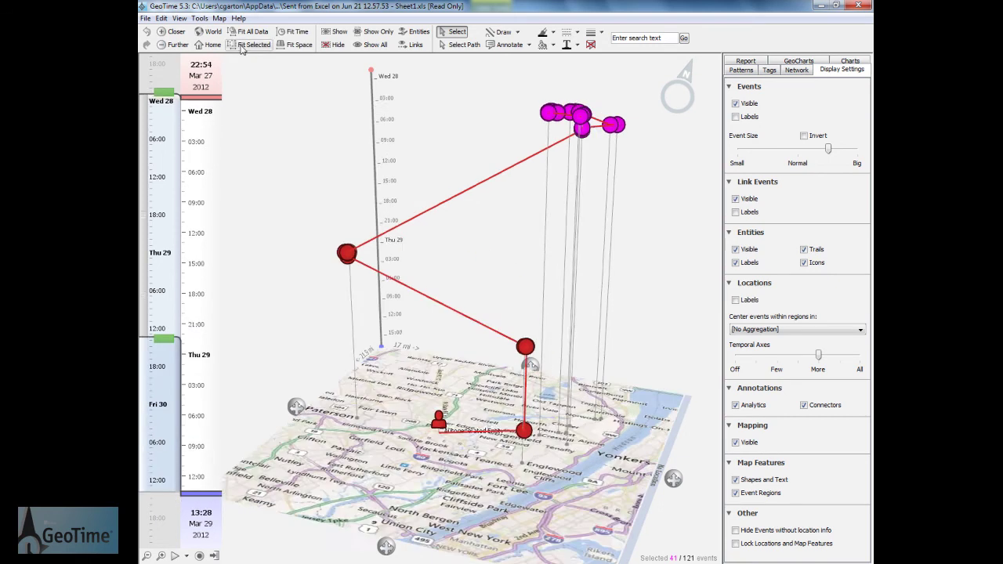
click(565, 258)
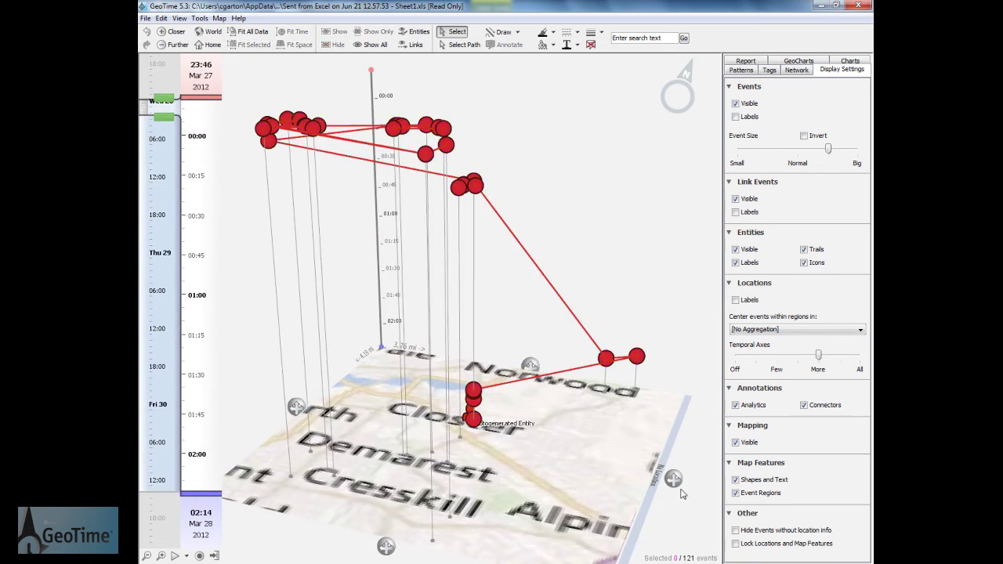
scroll(563, 429, down, 5)
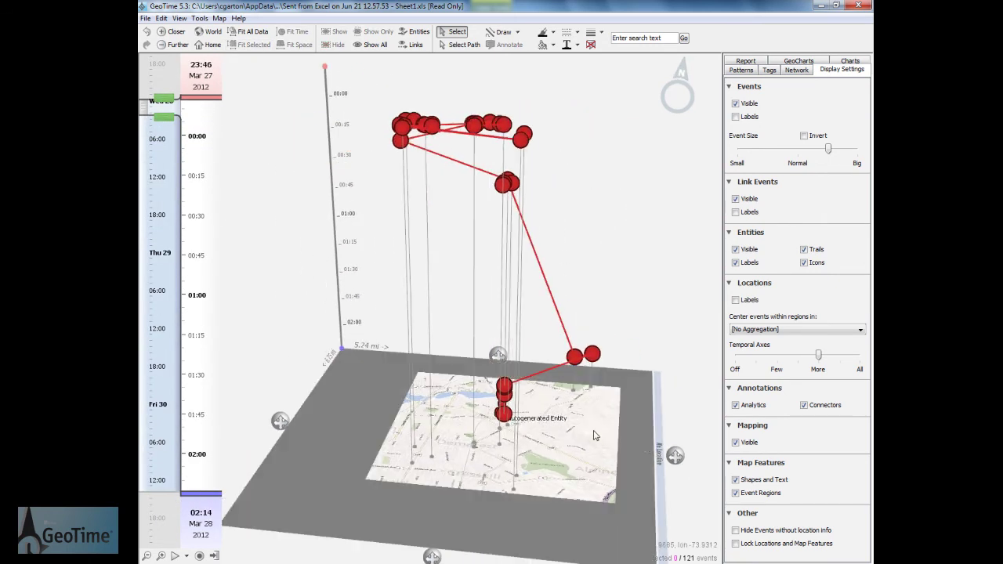
scroll(679, 452, up, 3)
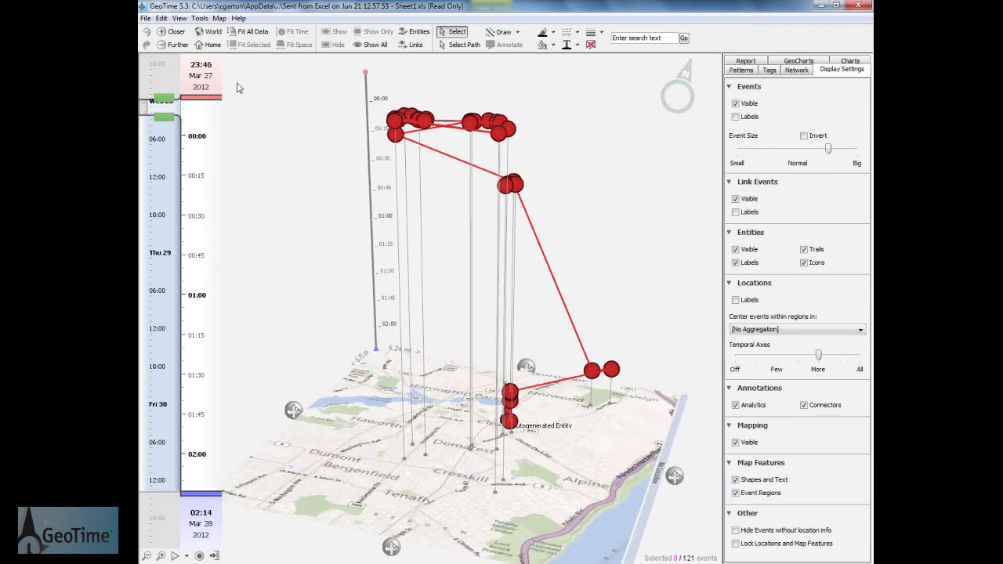
Fit all data and shift the time window to 06:41 Mar 25 – 23:49 Mar 27
drag(174, 118, 177, 493)
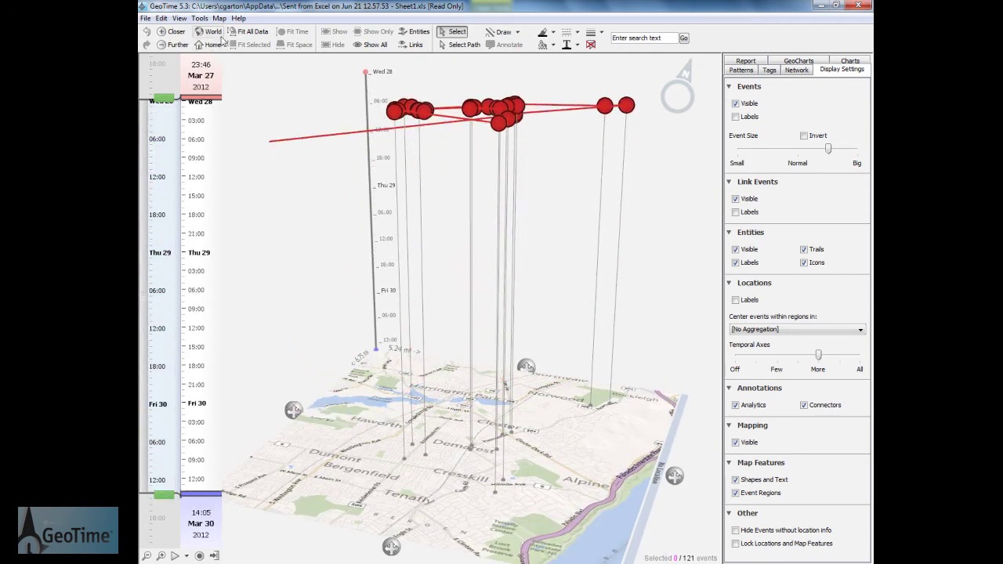
click(247, 31)
drag(145, 449, 143, 60)
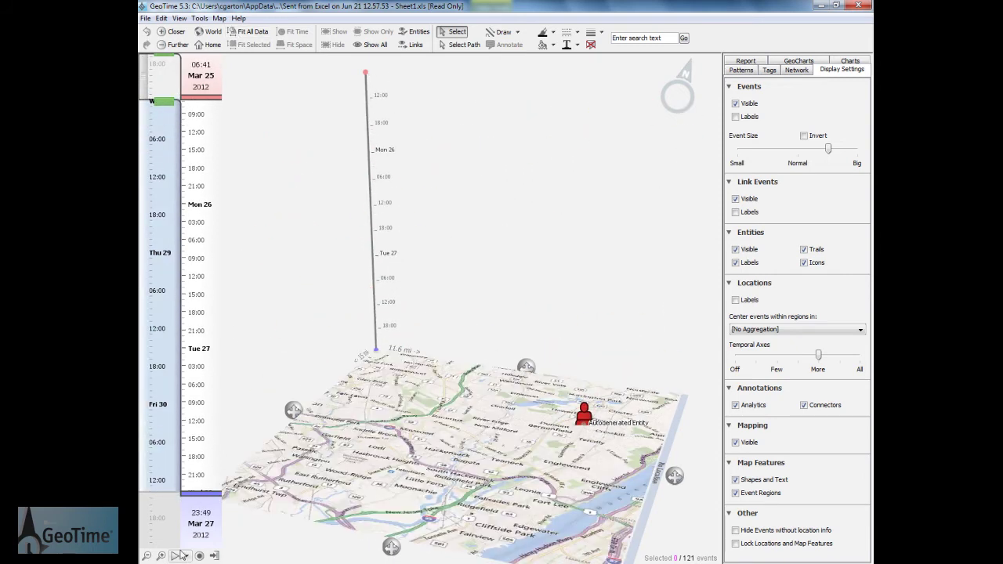
Play the trail through time, pause it, and reset the window to 21:54 Mar 27–15:02 Mar 30
click(176, 556)
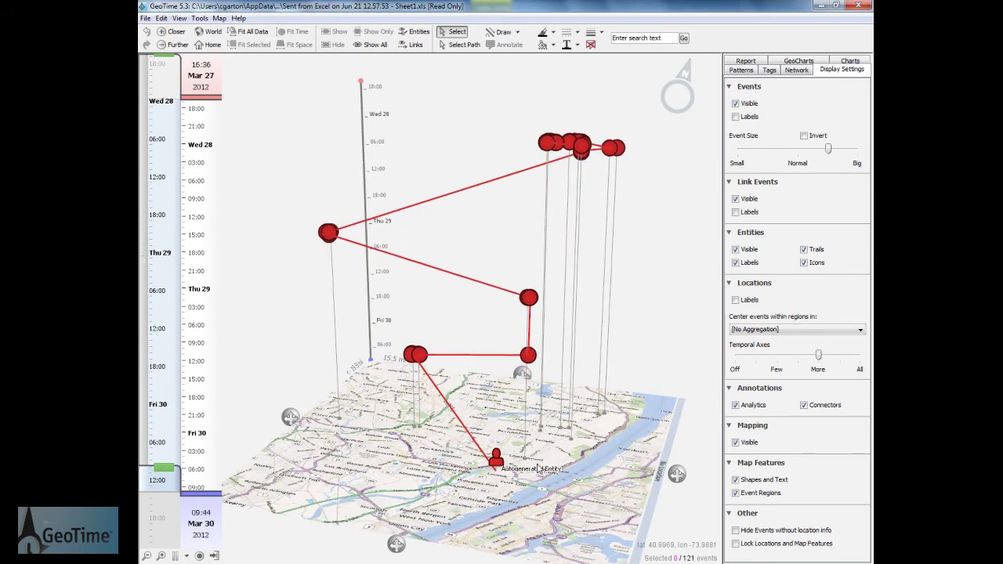
click(174, 556)
drag(149, 475, 146, 425)
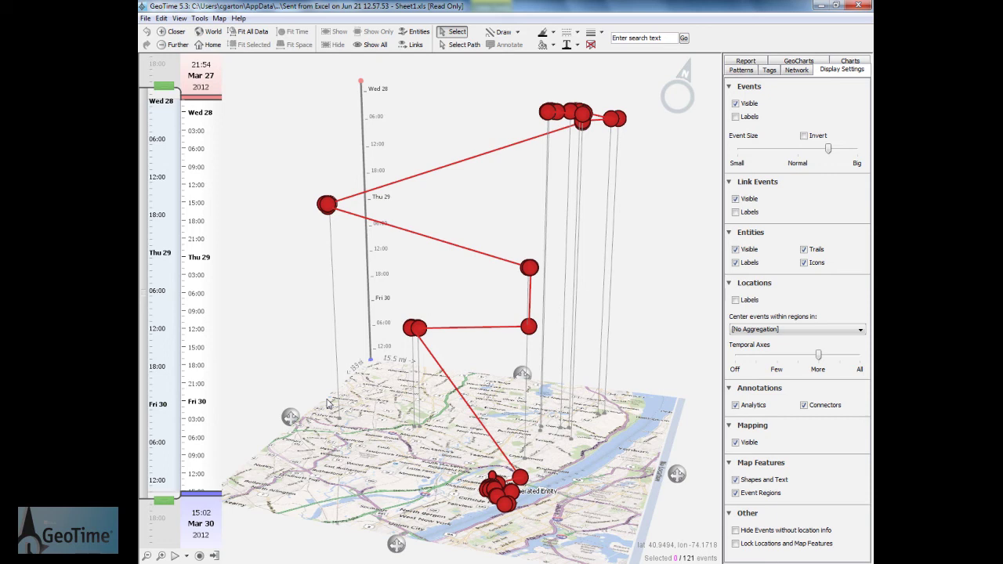
Use File > Open to browse to My Documents\Cellebrite\BlackBerry\pdf\files\Image
click(145, 18)
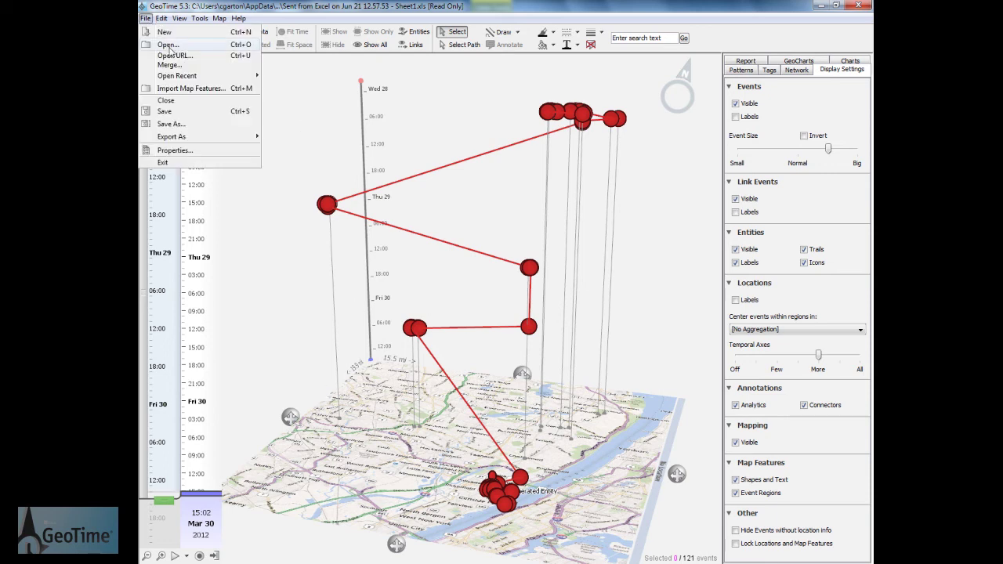
click(166, 45)
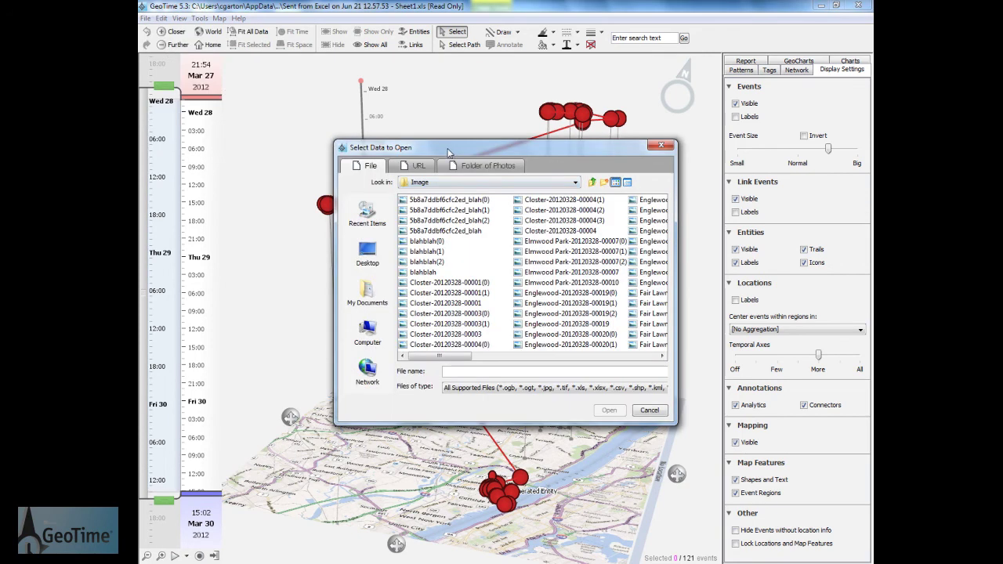
click(374, 290)
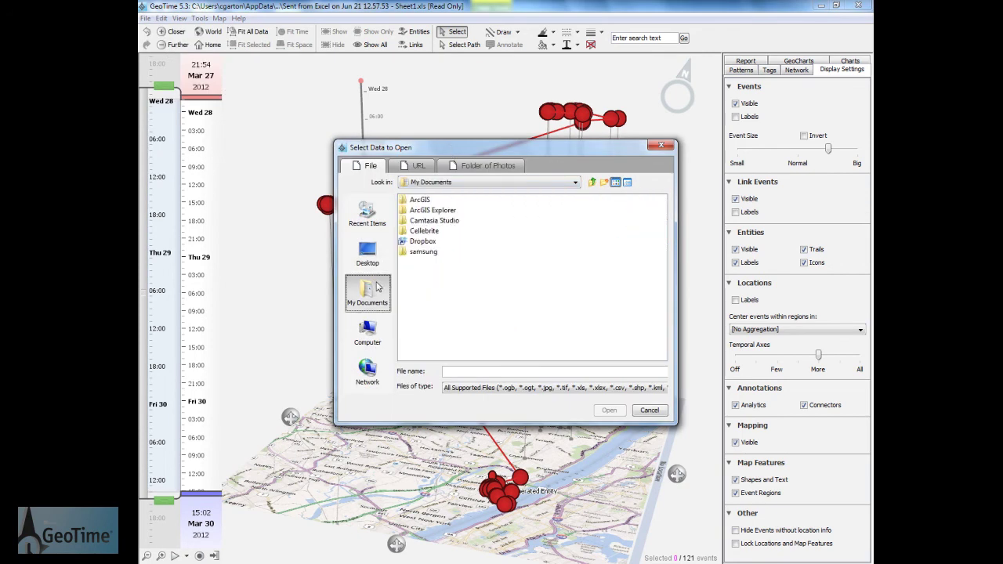
double_click(424, 231)
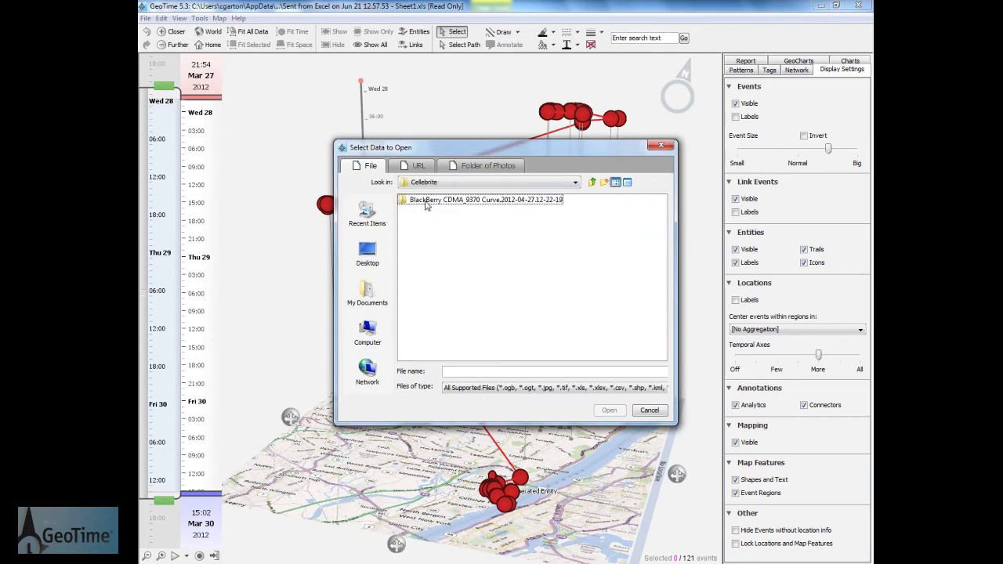
double_click(427, 202)
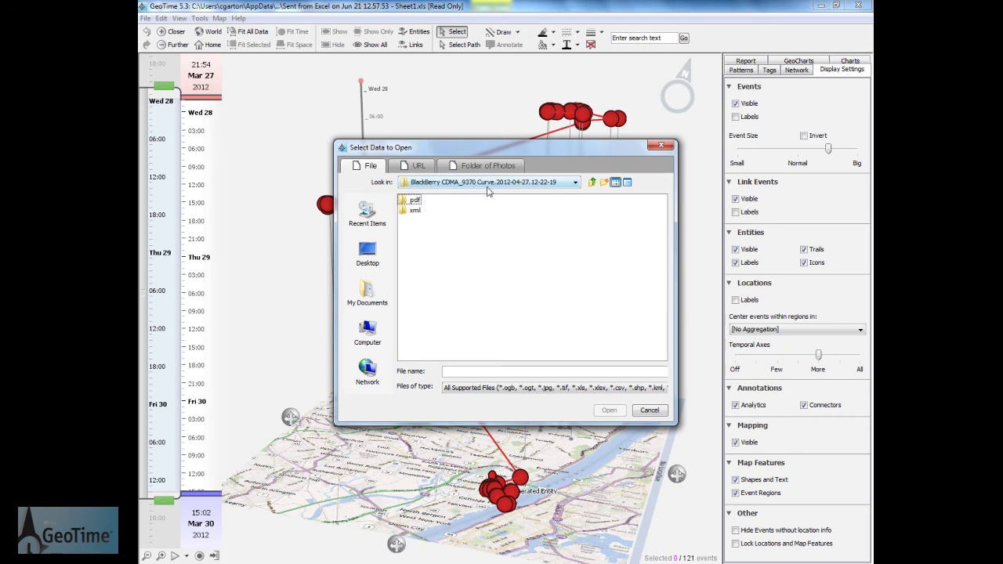
double_click(412, 201)
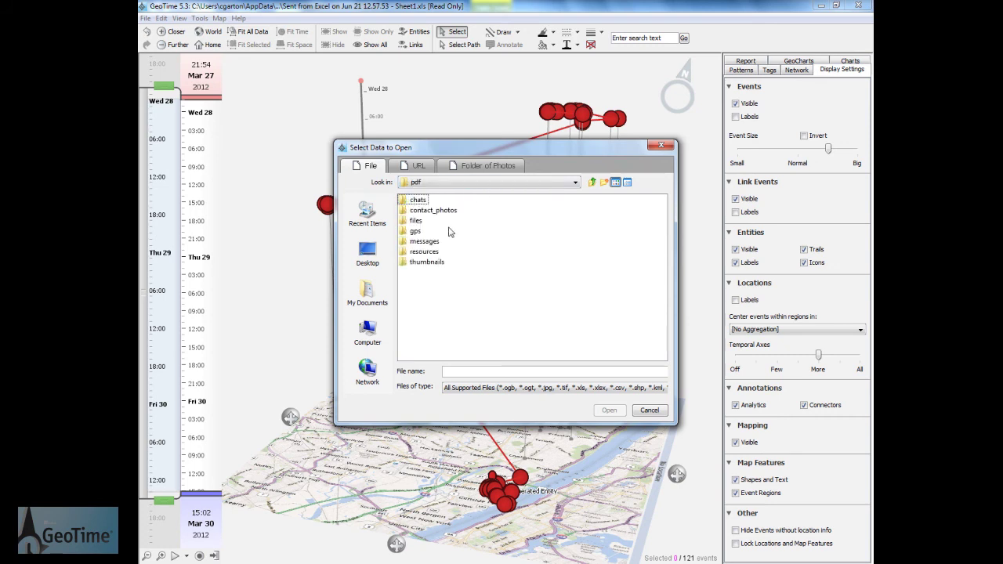
double_click(418, 221)
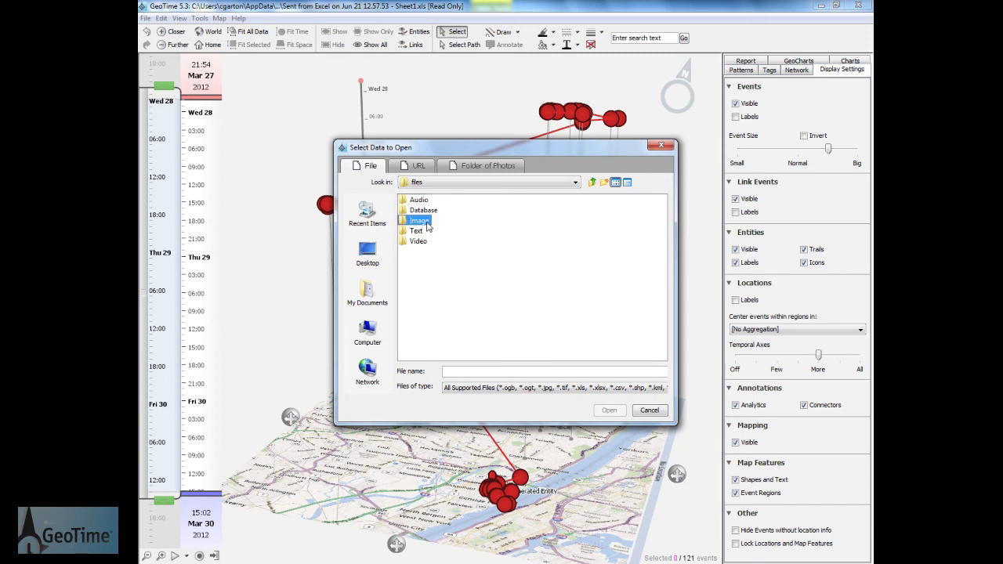
double_click(427, 222)
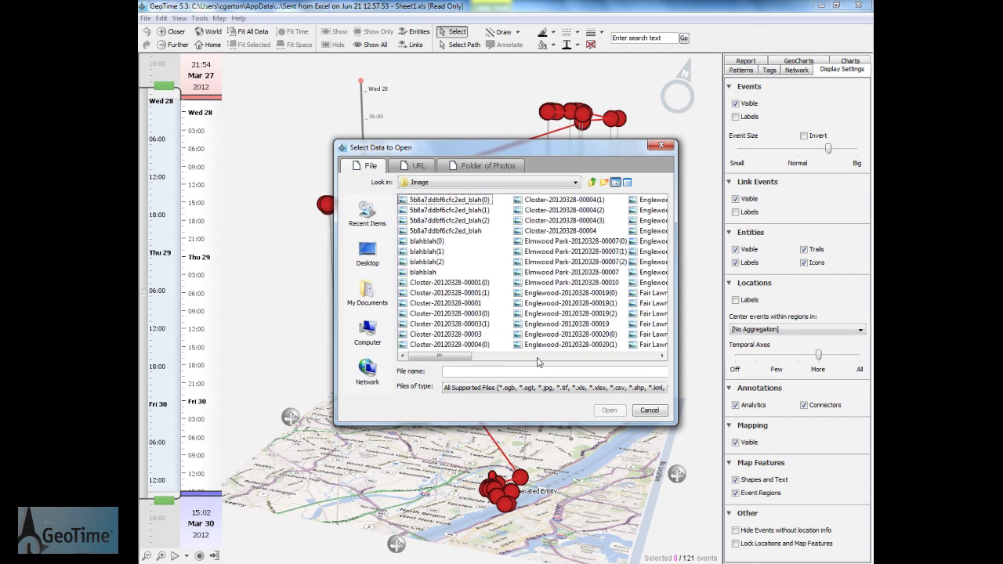
Choose Folder of Photos and open the Image folder as the photo source
click(487, 166)
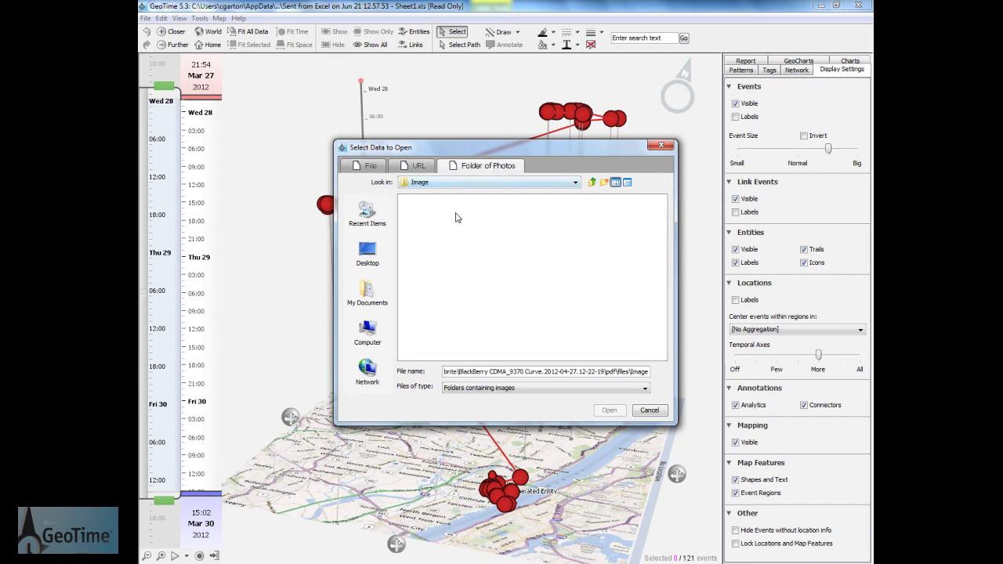
drag(428, 139, 432, 117)
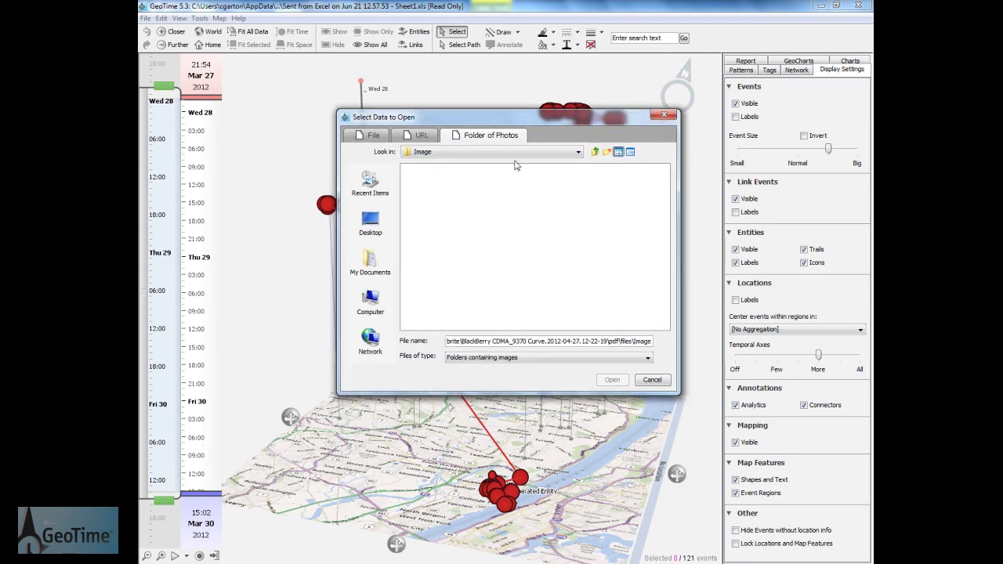
click(595, 151)
double_click(422, 191)
click(611, 379)
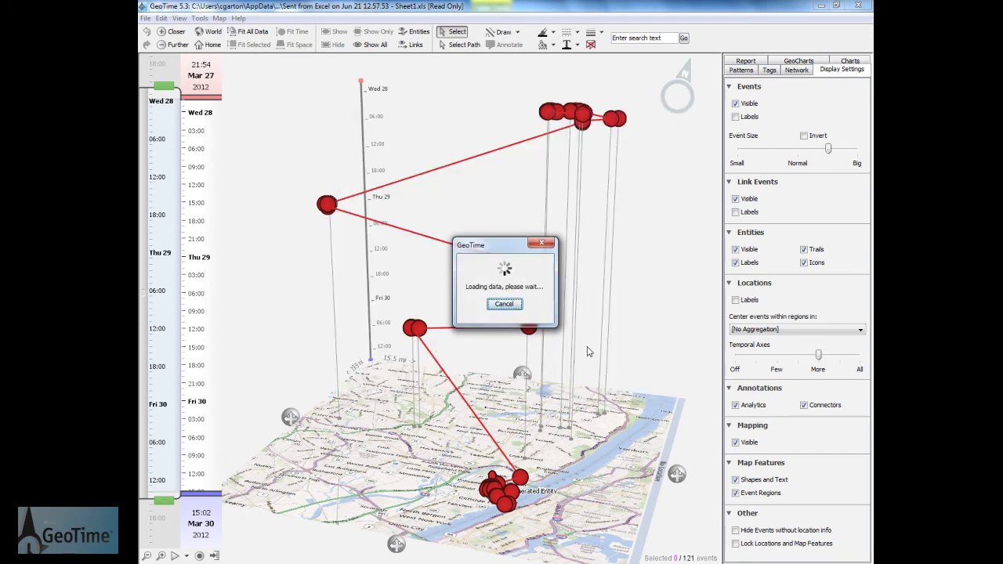
Import the photos with General EXIF Images mapping, merged into the current view (24 events, 16 places)
click(463, 208)
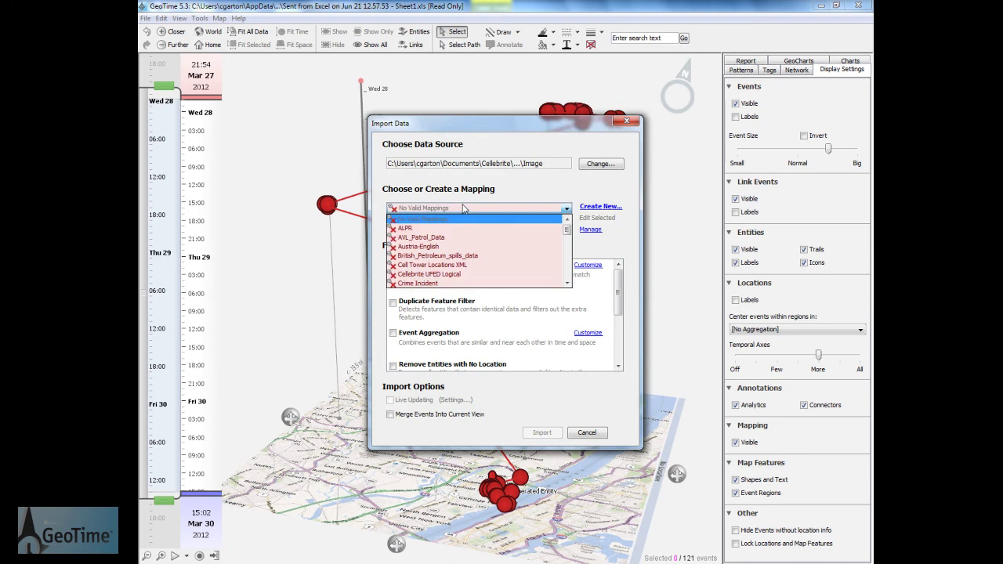
scroll(525, 243, down, 2)
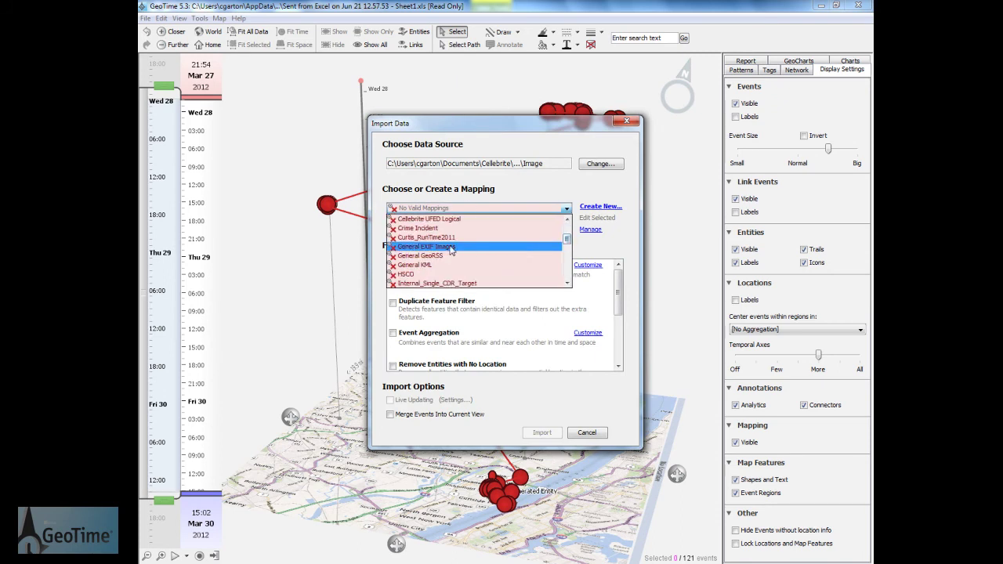
click(451, 250)
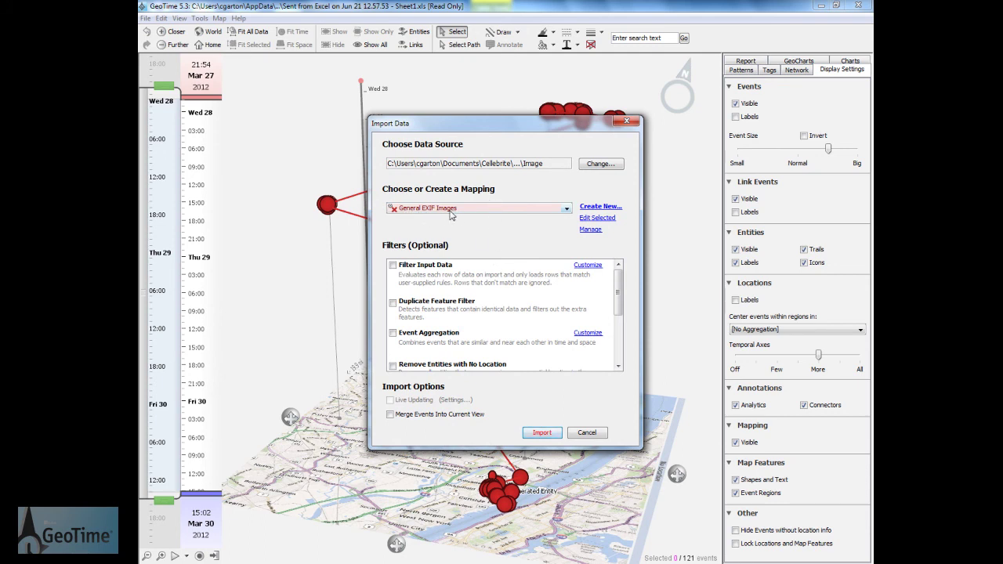
click(419, 420)
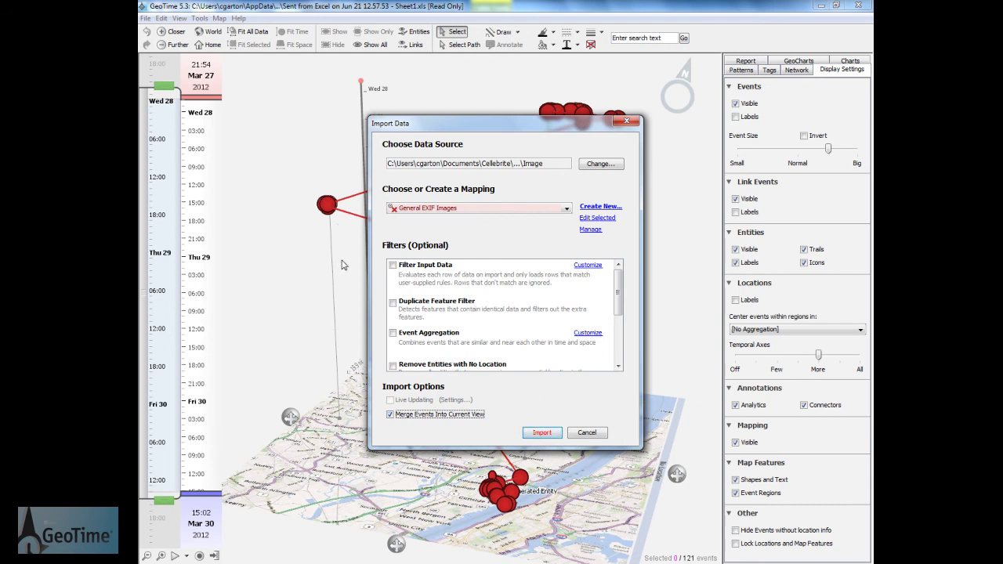
click(542, 433)
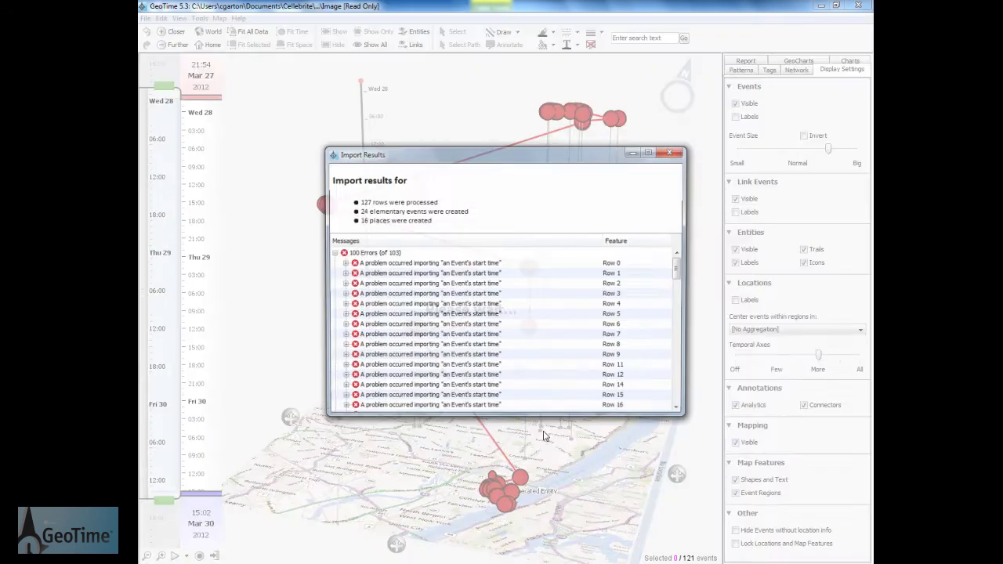
Close the Import Results report, then tilt and rotate the 3D view to inspect the photo events
click(670, 152)
drag(662, 427, 671, 415)
mouse_move(304, 226)
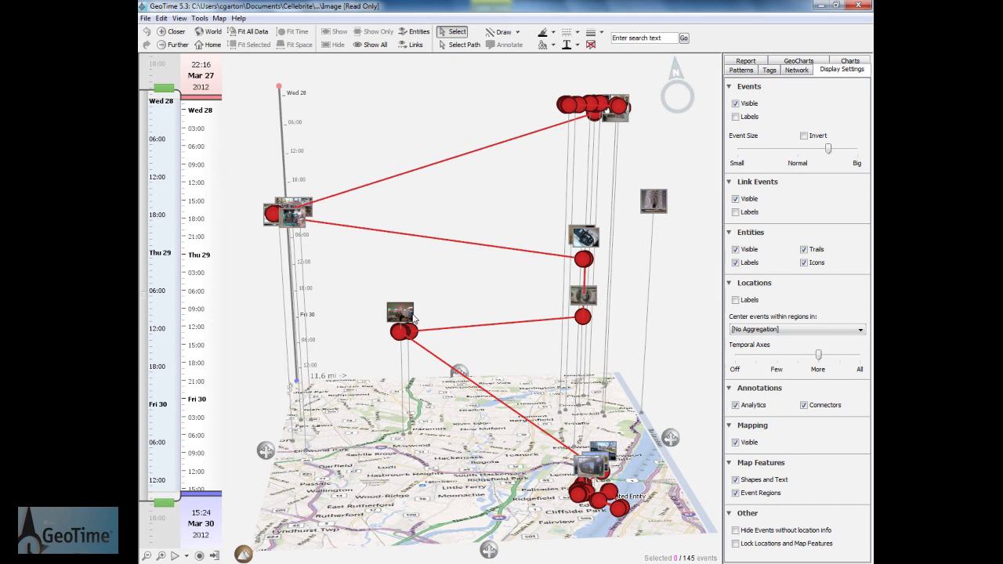
mouse_move(416, 317)
mouse_move(582, 302)
mouse_move(595, 245)
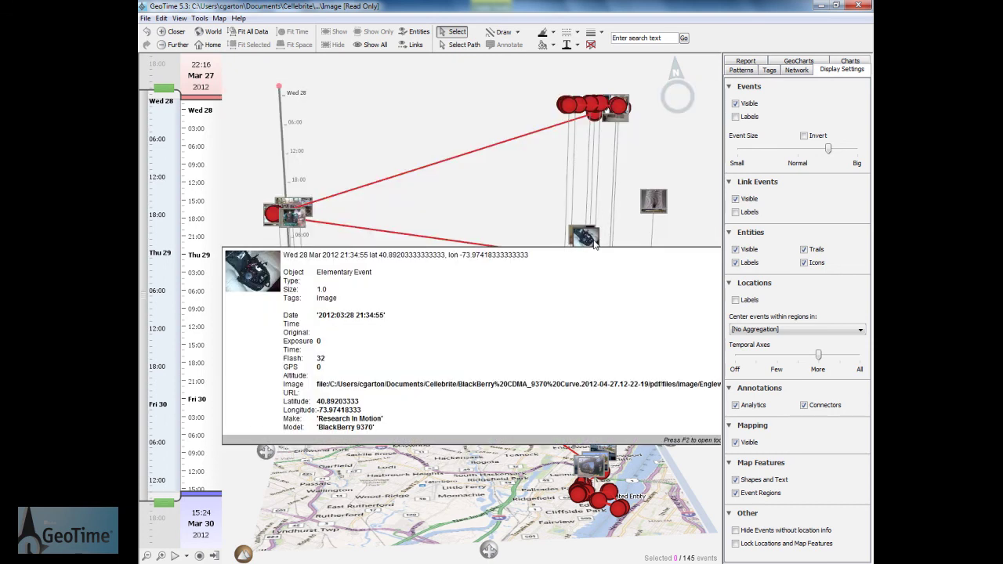
drag(329, 459, 227, 468)
Shift the time window to 00:26 Mar 28–17:34 Mar 30 and pause playback
drag(148, 497, 147, 88)
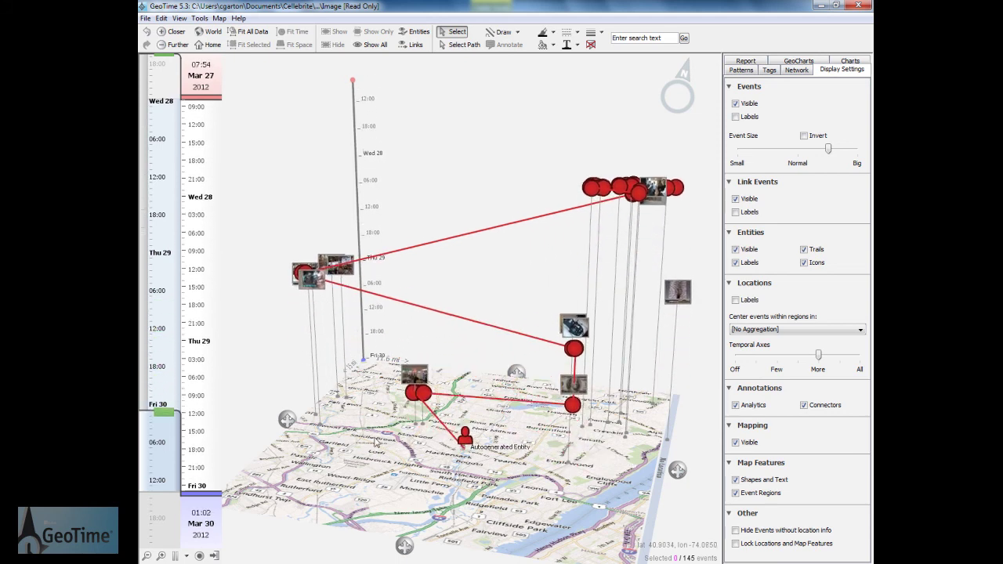
click(174, 556)
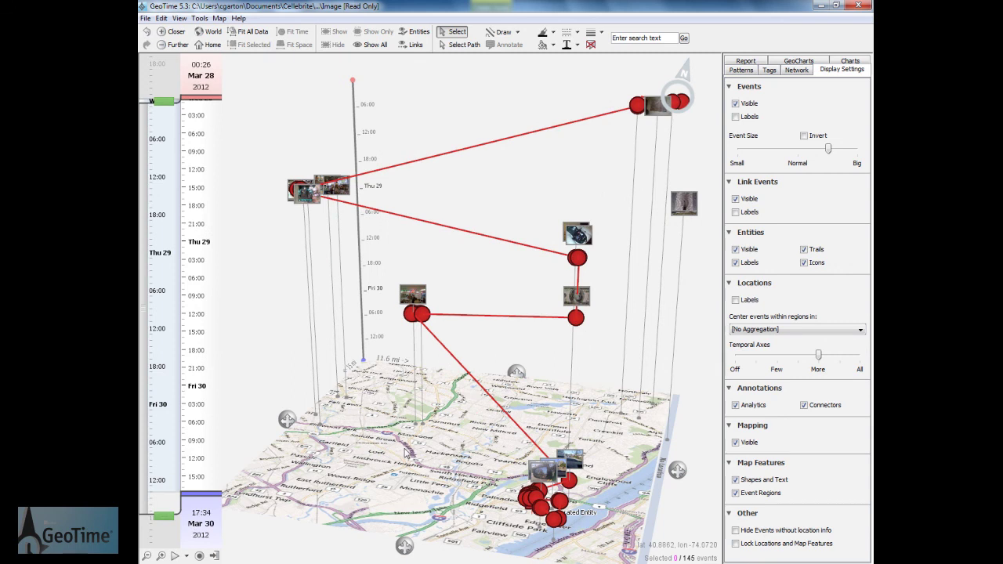